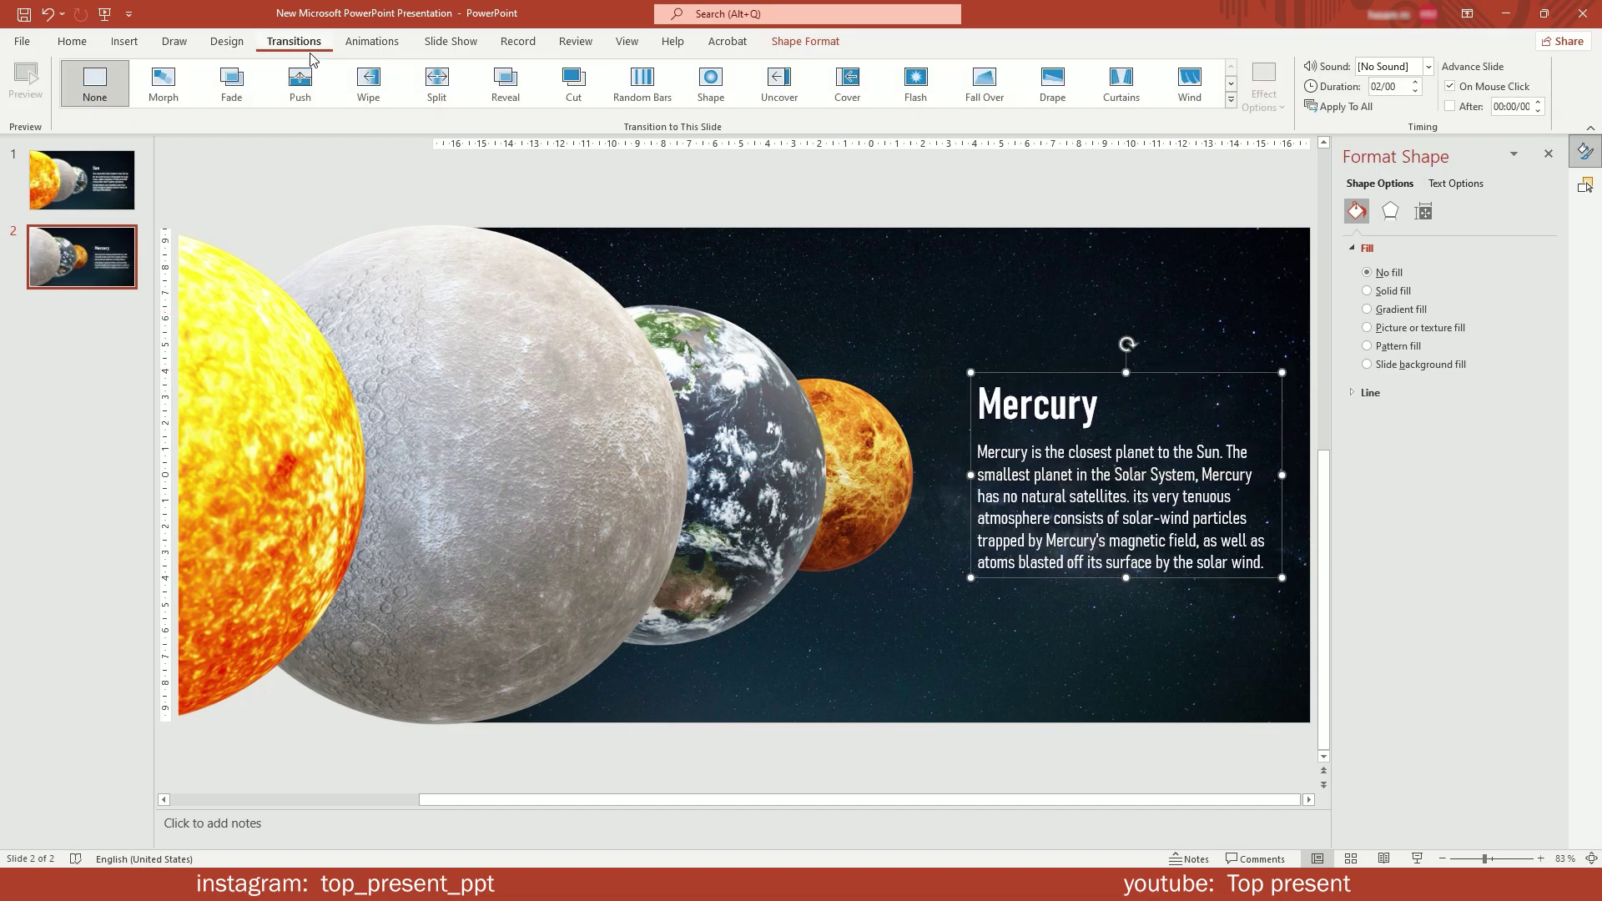
Apply the Morph transition to slide 2 and send its transparent Sun text box behind all the planets.
{"action": "left_click", "coordinate": [182, 88]}
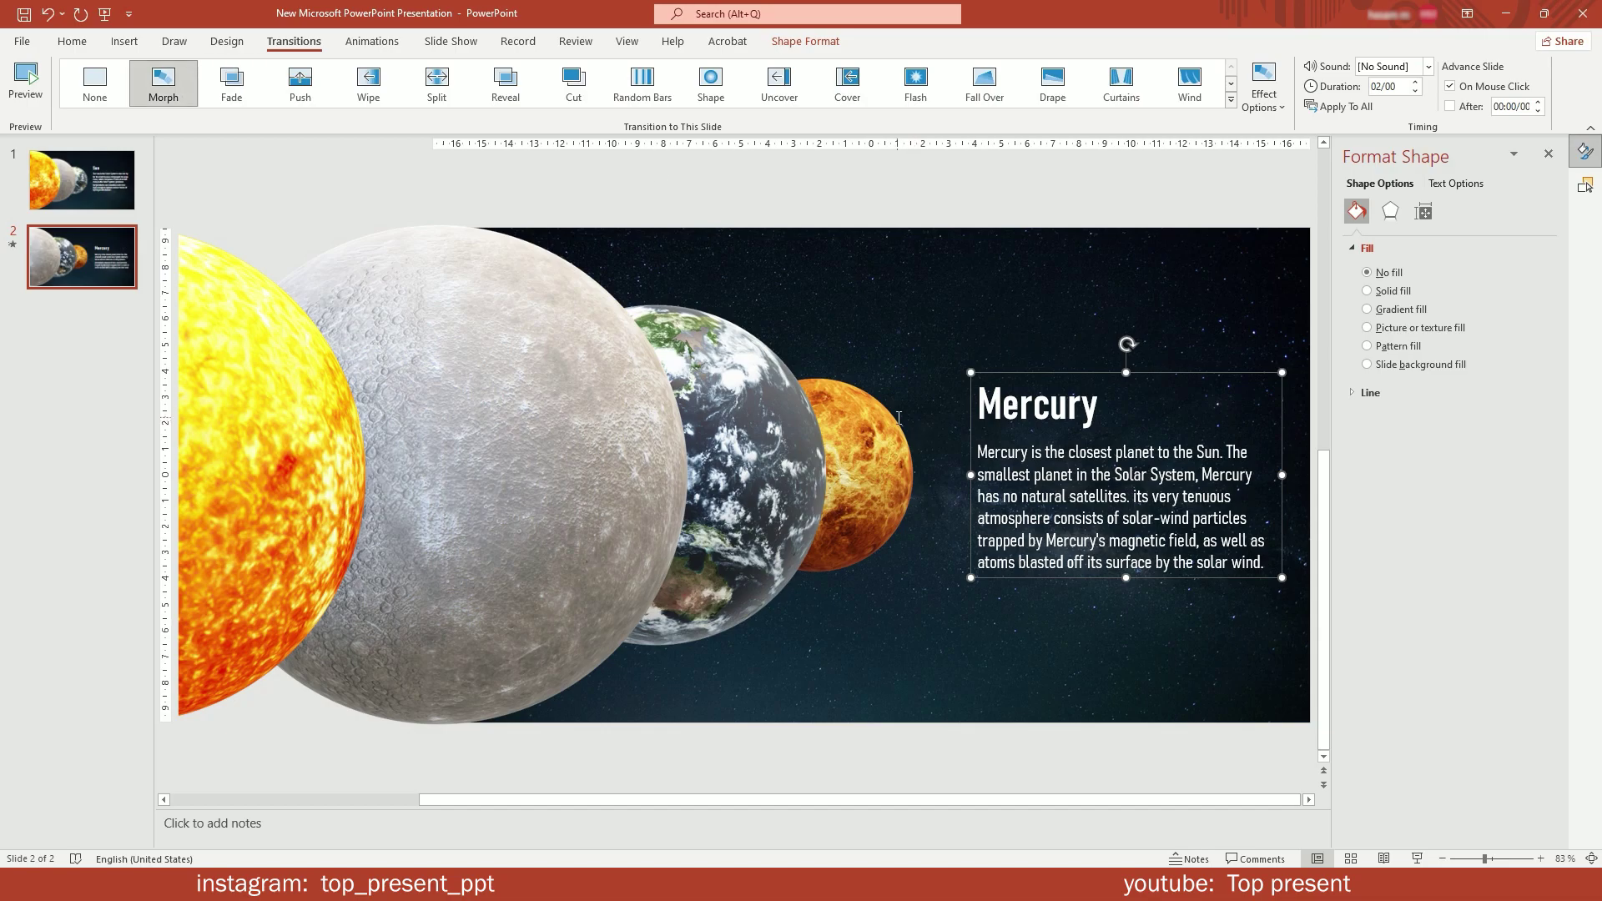
{"action": "left_click", "coordinate": [916, 345]}
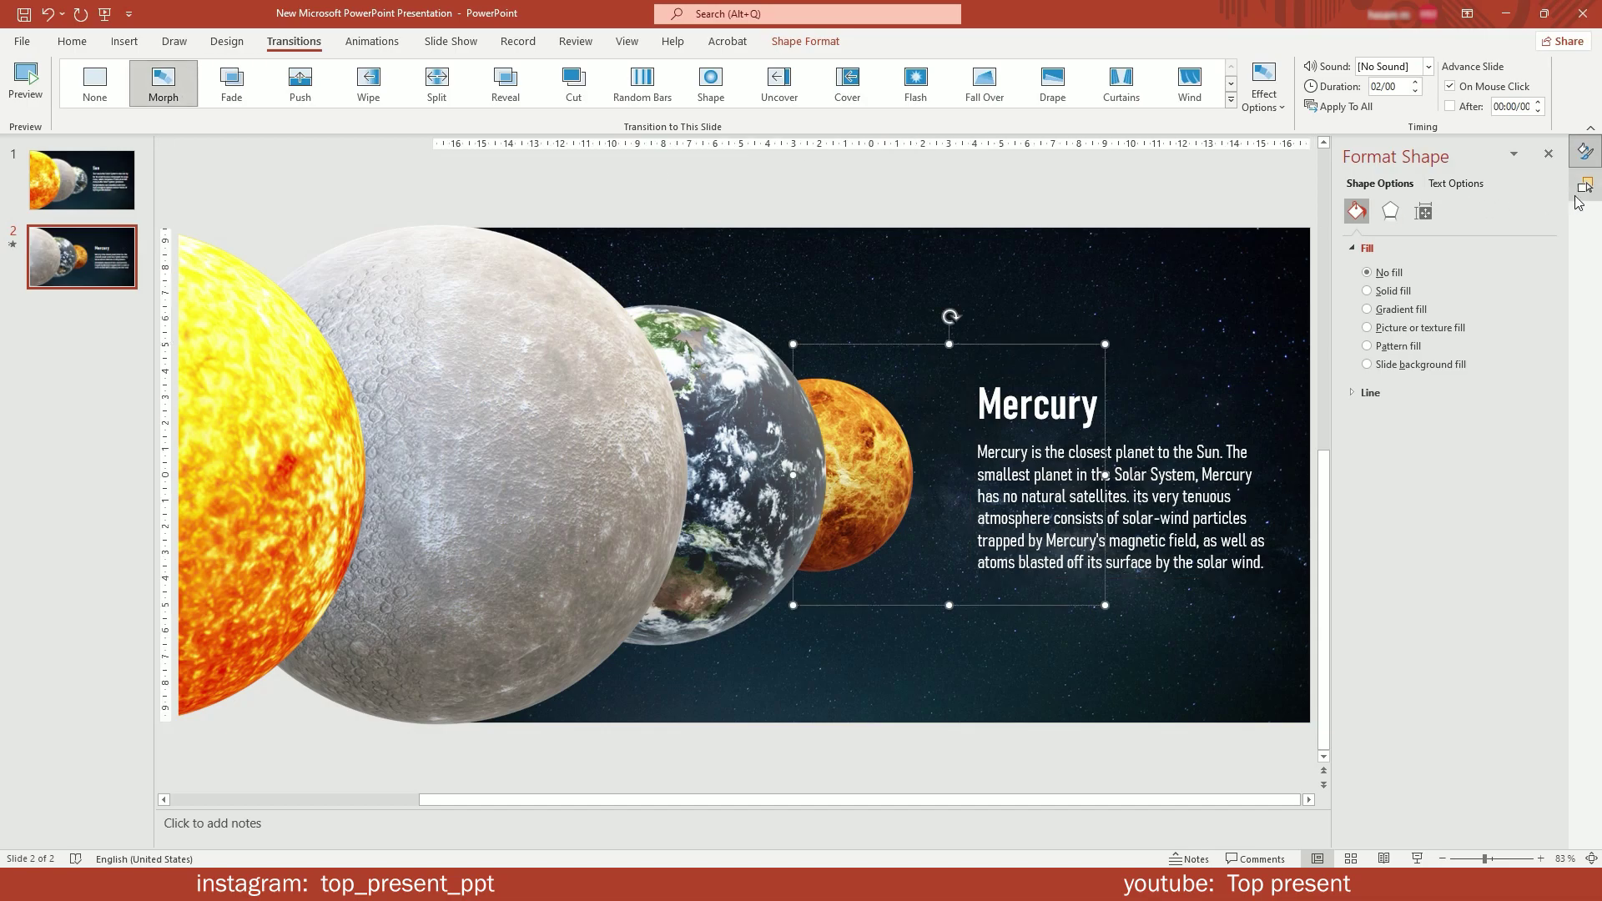
{"action": "left_click", "coordinate": [1585, 185]}
{"action": "left_click_drag", "start_coordinate": [1452, 234], "coordinate": [1467, 348]}
Copy the Mercury text box from slide 2 to slide 1, placing it just beyond the slide's right edge.
{"action": "left_click", "coordinate": [1224, 476]}
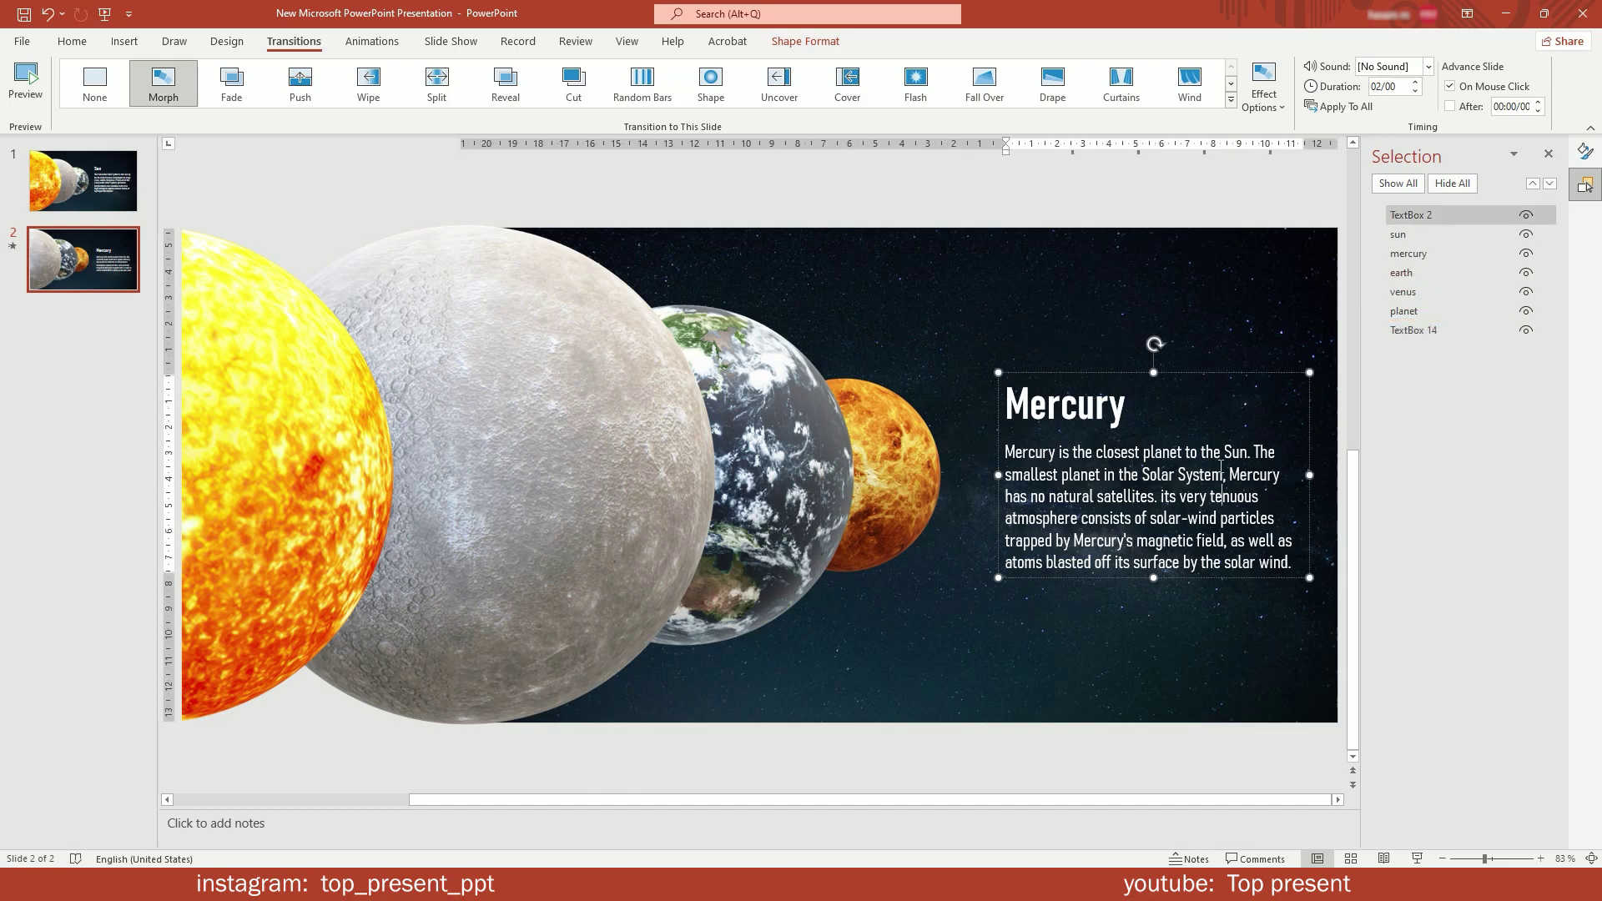
{"action": "left_click", "coordinate": [1074, 373]}
{"action": "left_click", "coordinate": [83, 180]}
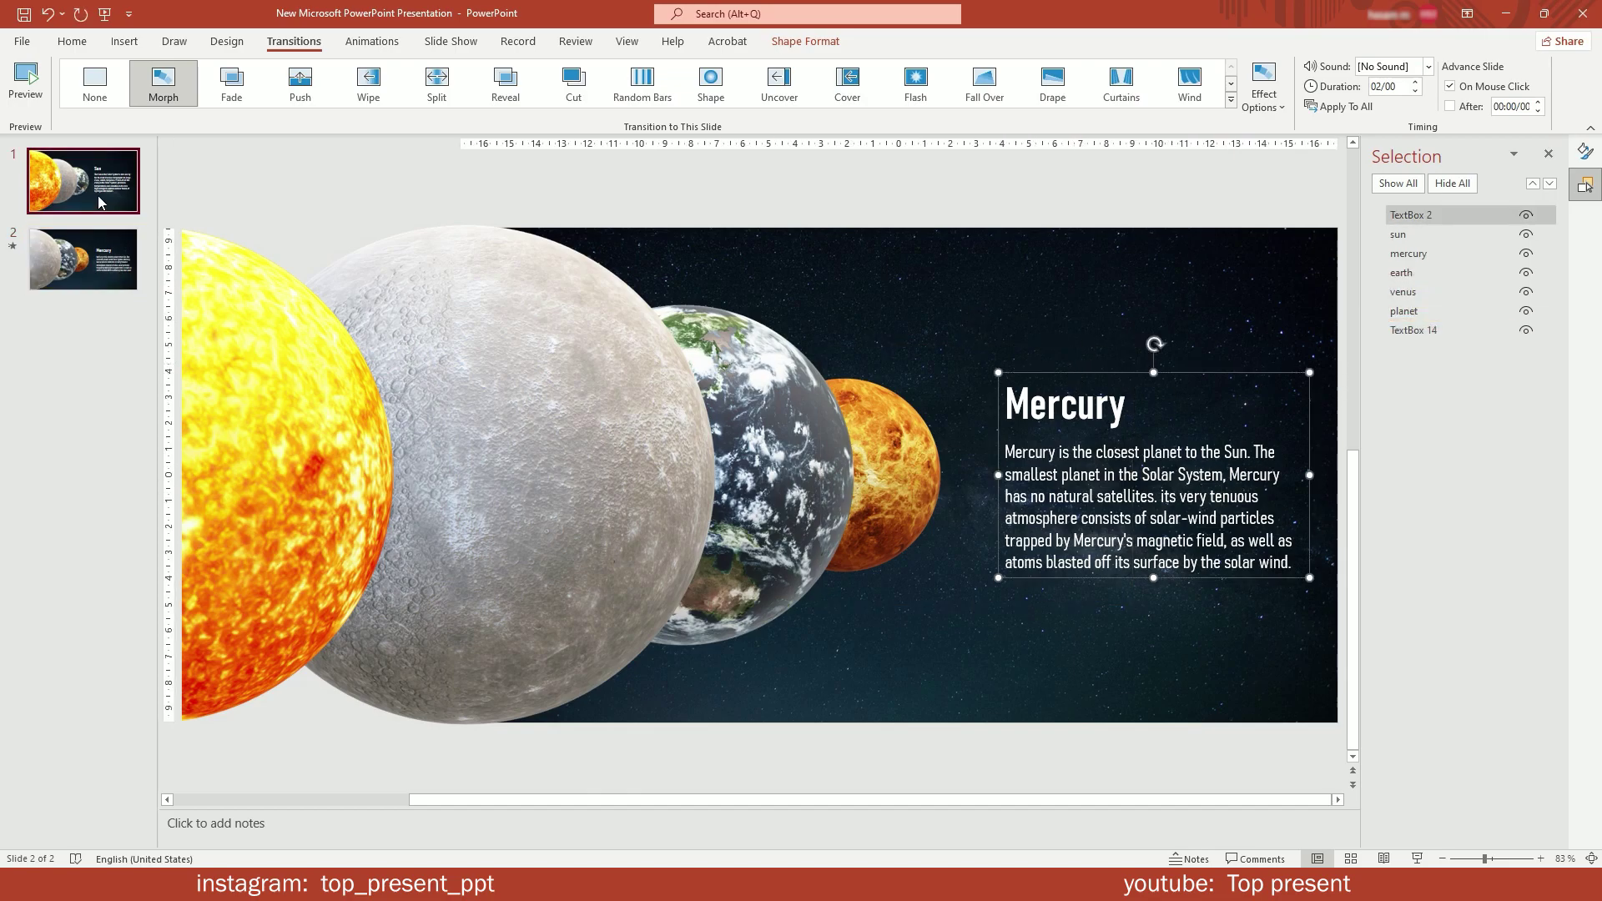
{"action": "key", "text": "ctrl+v"}
{"action": "left_click_drag", "start_coordinate": [1041, 383], "coordinate": [1306, 383]}
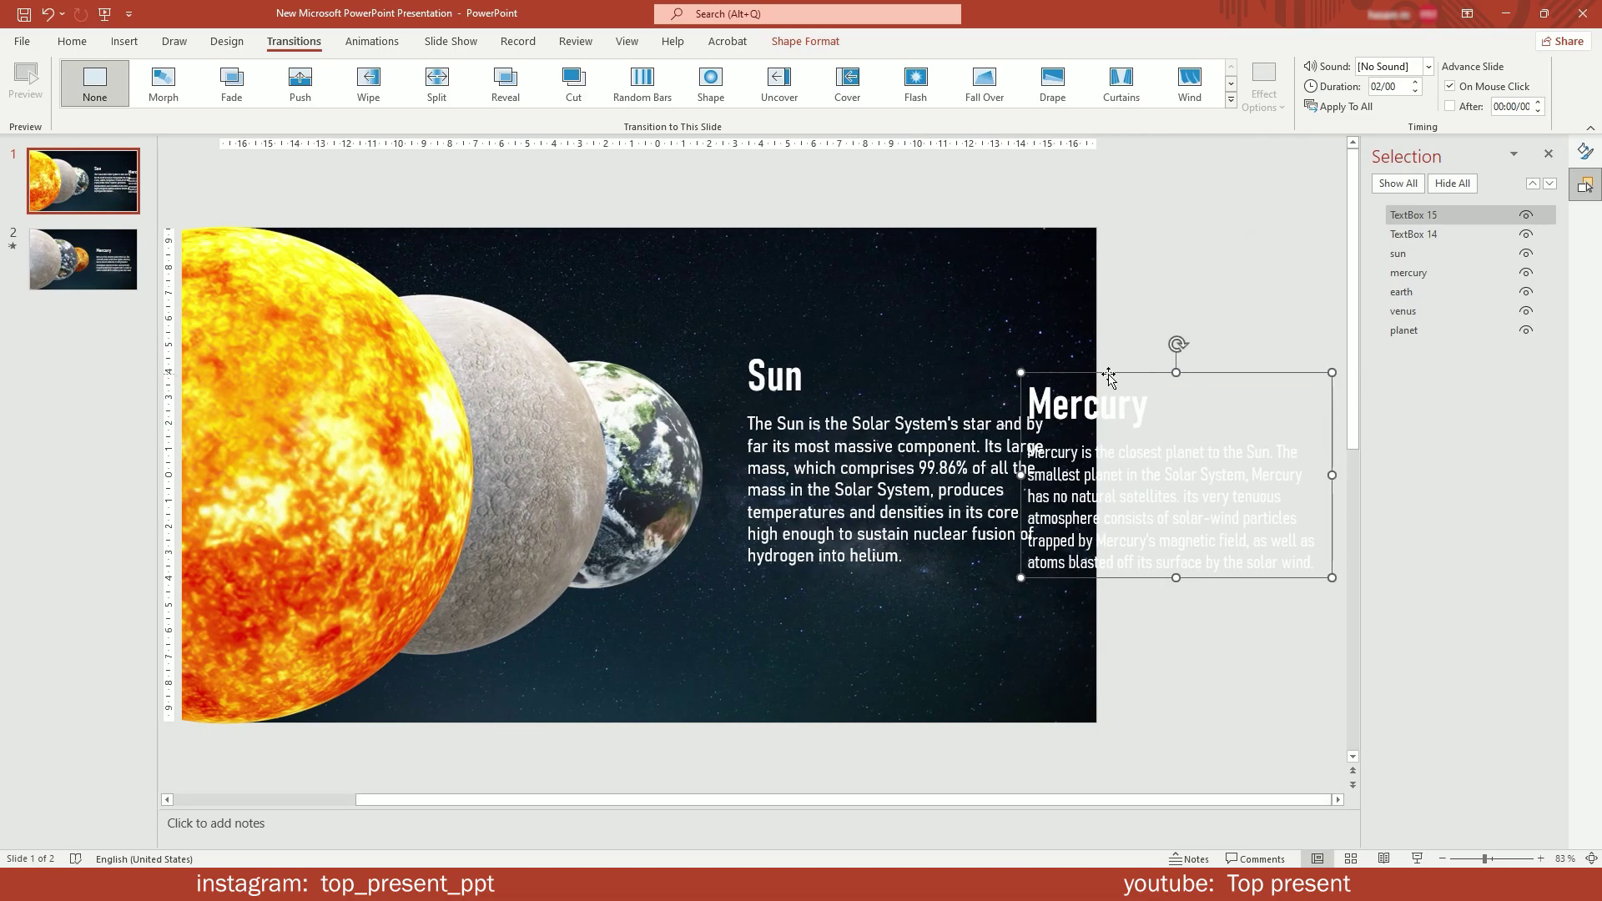
{"action": "left_click_drag", "start_coordinate": [1108, 378], "coordinate": [1194, 369]}
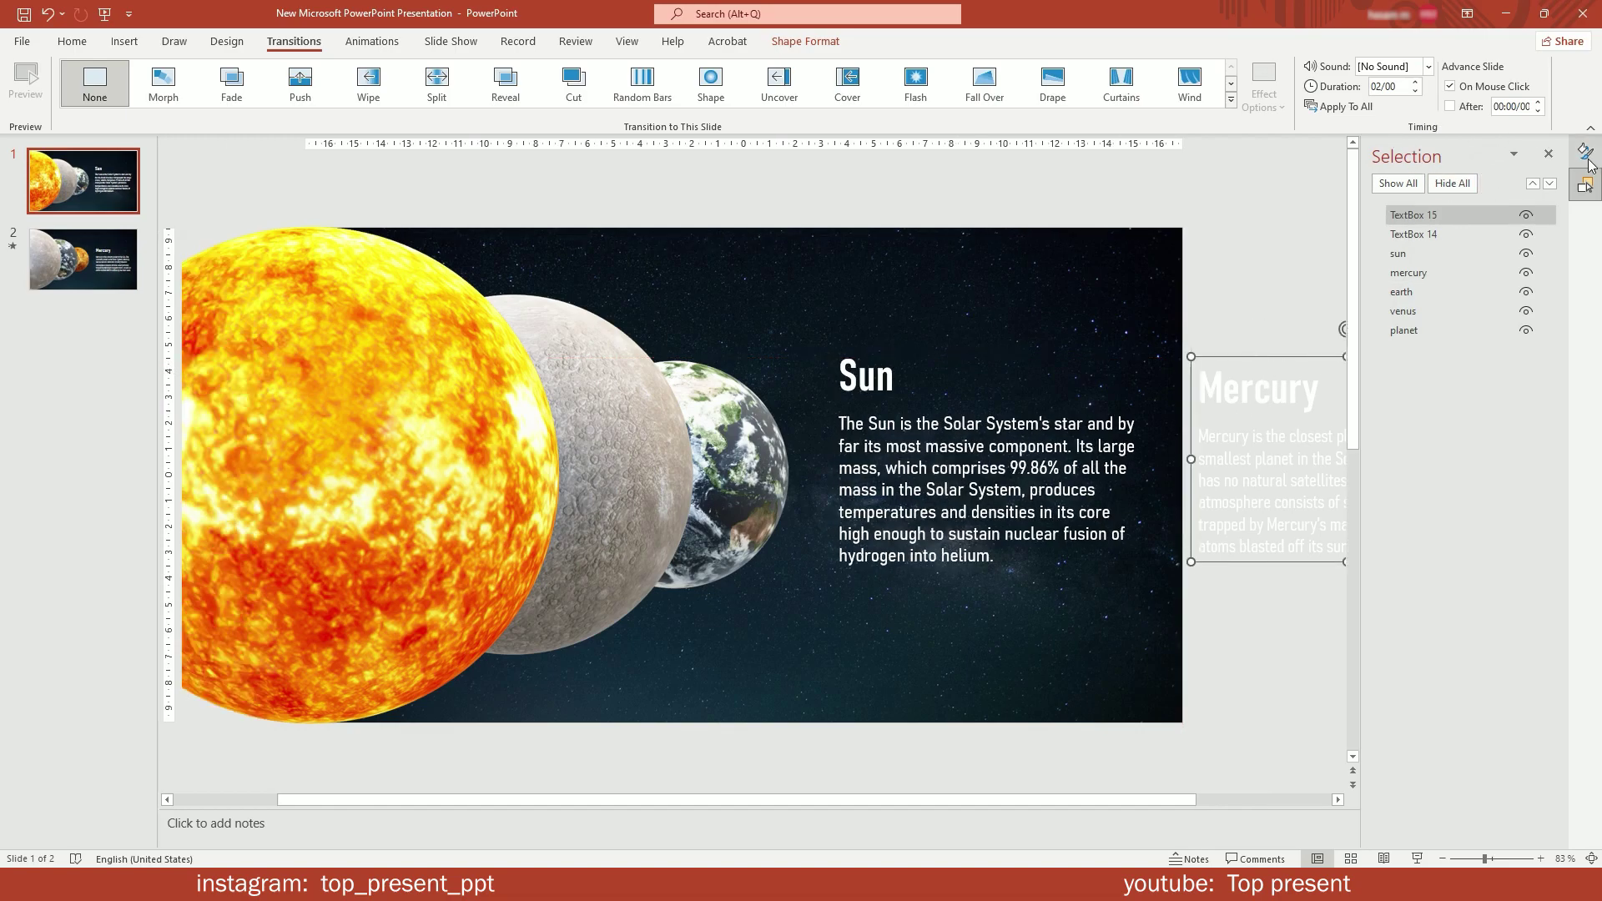
Make the copied Mercury text on slide 1 fully transparent.
{"action": "left_click", "coordinate": [1585, 154]}
{"action": "left_click", "coordinate": [1459, 182]}
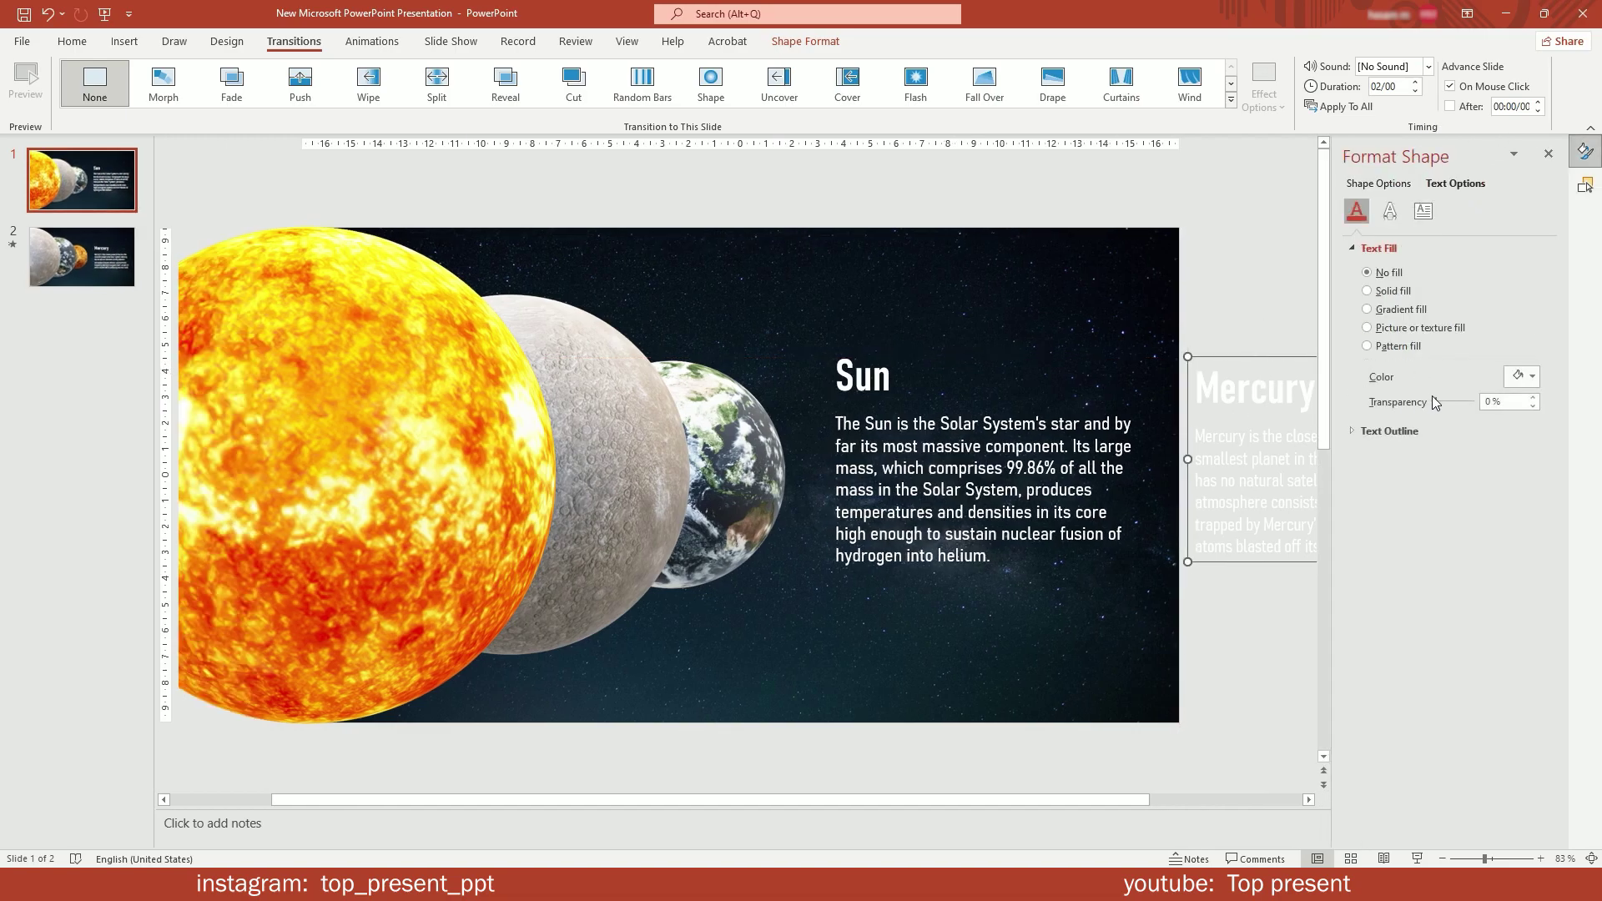
{"action": "left_click_drag", "start_coordinate": [1435, 397], "coordinate": [1509, 402]}
Send the Sun text box on slide 1 behind all the planets in the layer order.
{"action": "left_click", "coordinate": [1060, 398]}
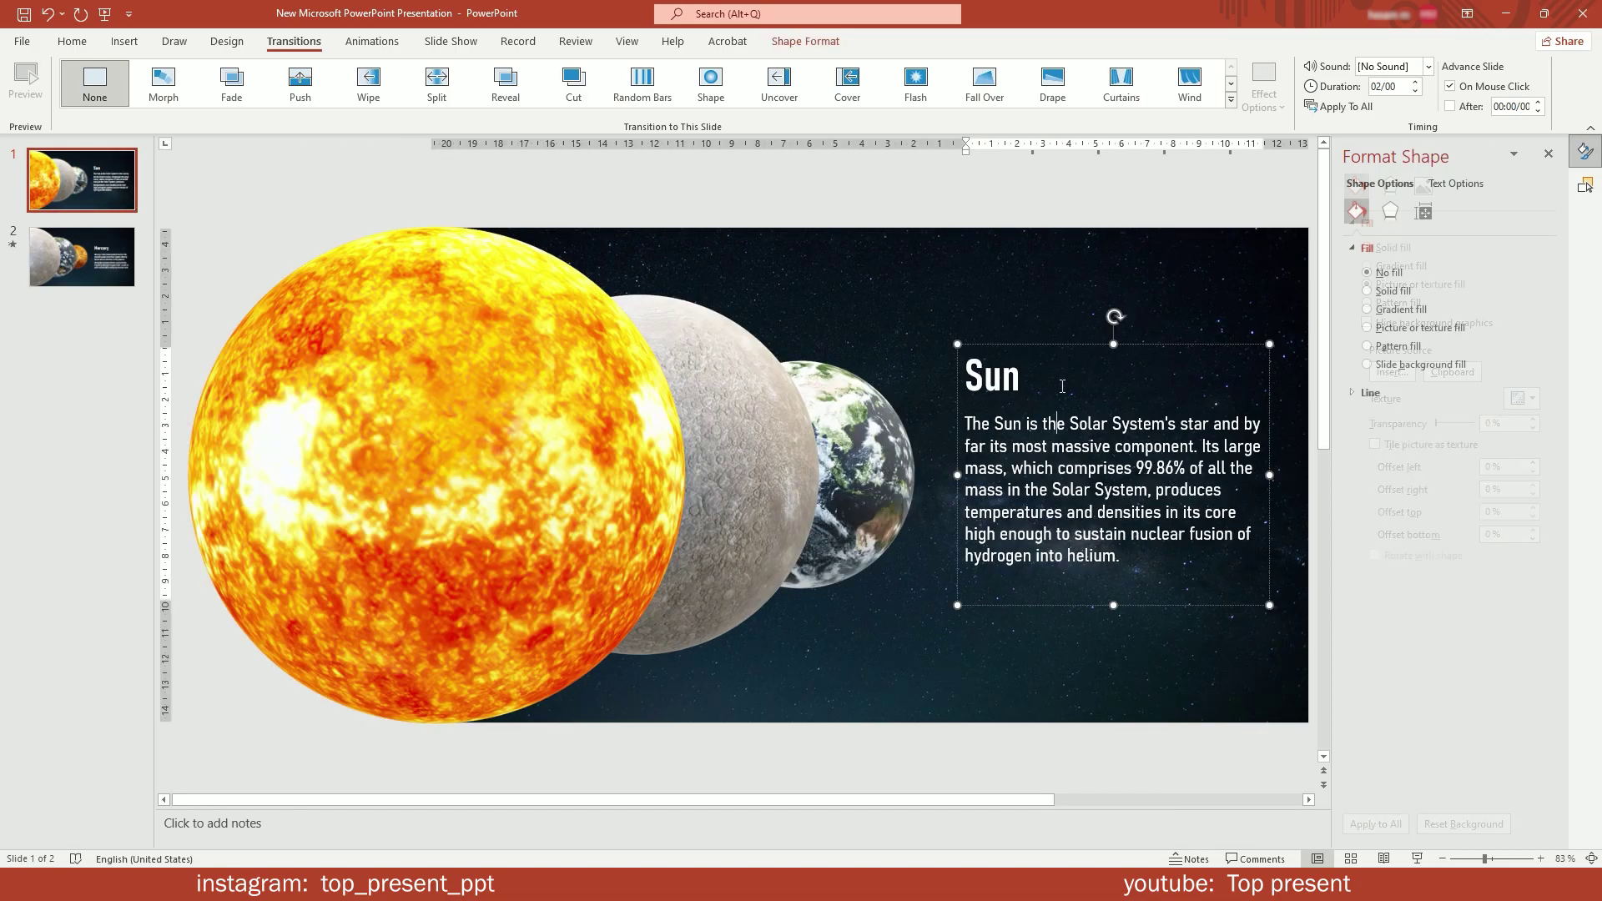
{"action": "left_click", "coordinate": [1075, 344]}
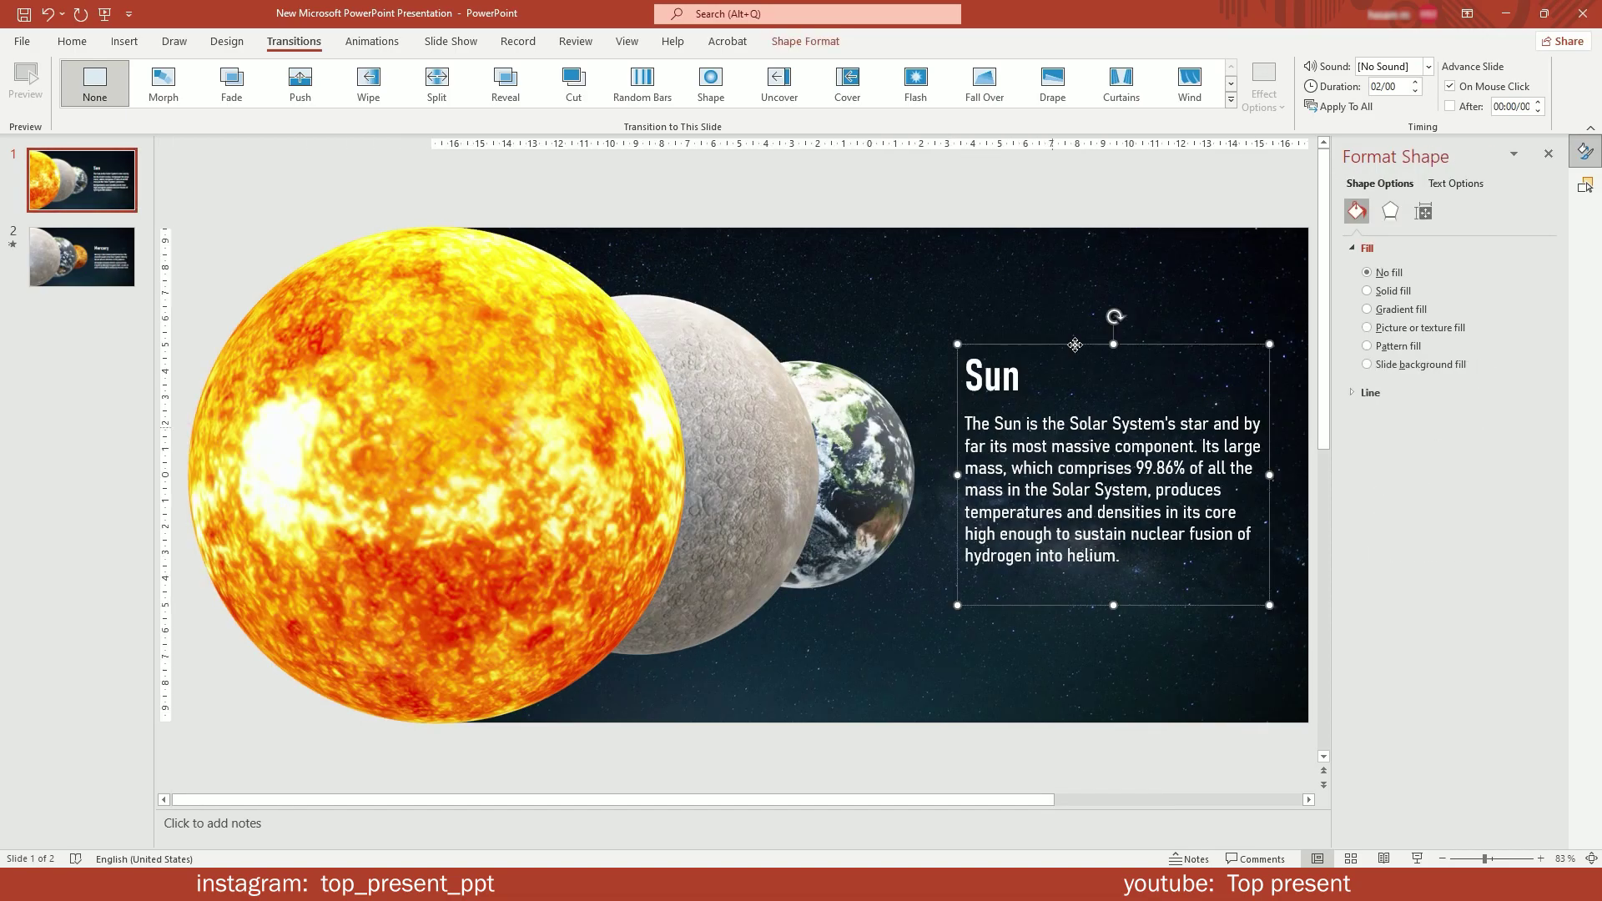
{"action": "left_click", "coordinate": [1586, 183]}
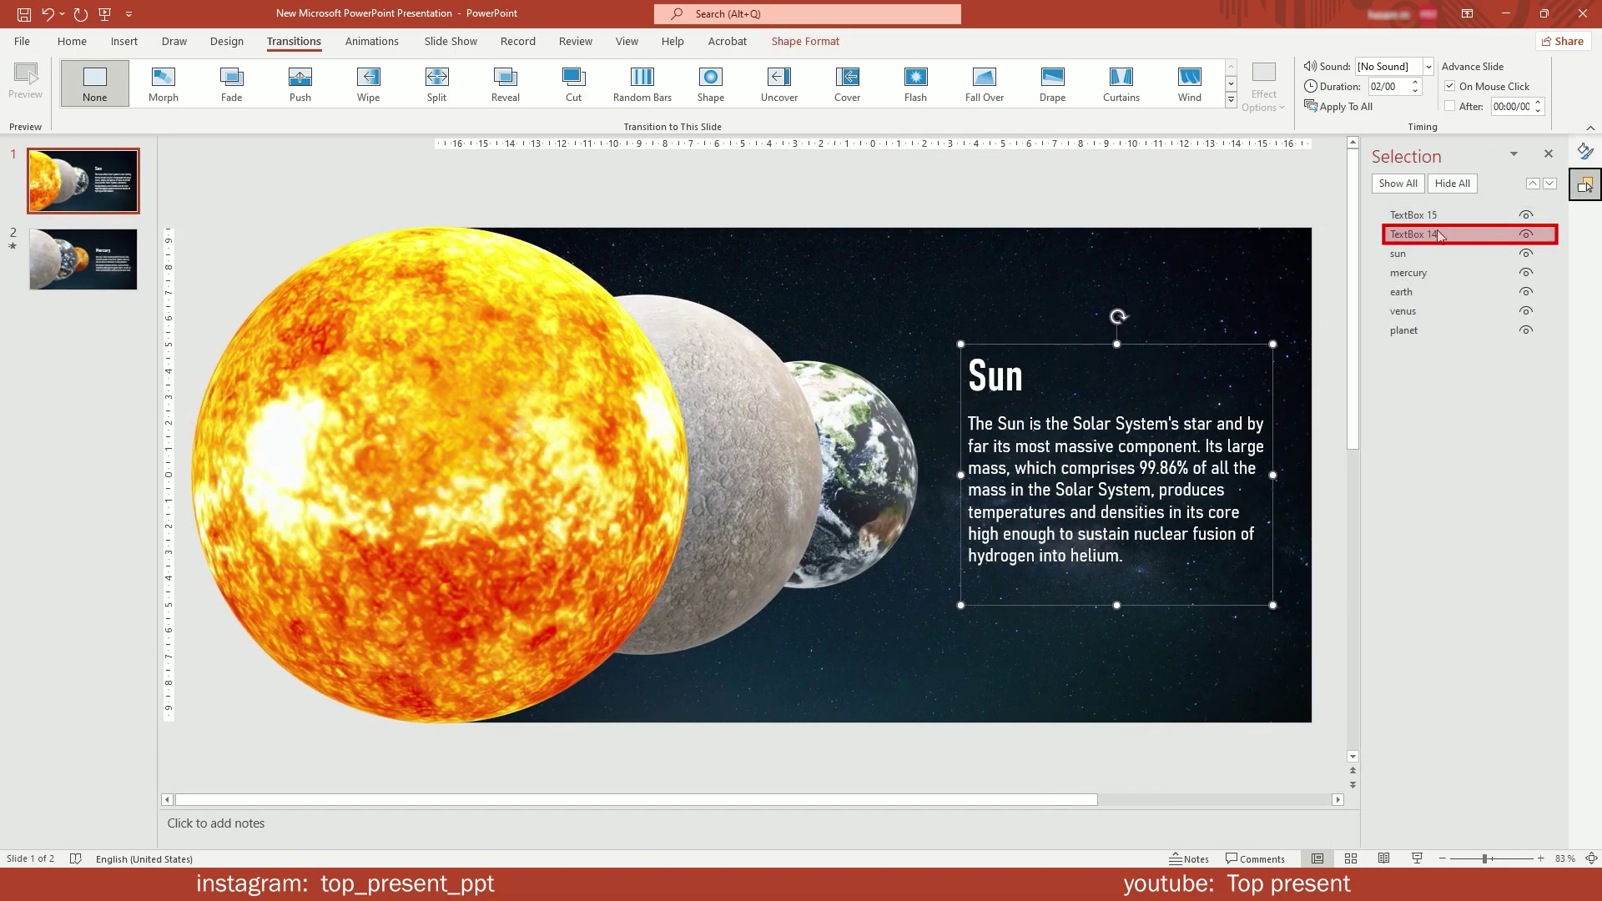
{"action": "left_click_drag", "start_coordinate": [1441, 237], "coordinate": [1443, 359]}
Play the Morph transition on slide 2 to check the animation.
{"action": "left_click", "coordinate": [130, 263]}
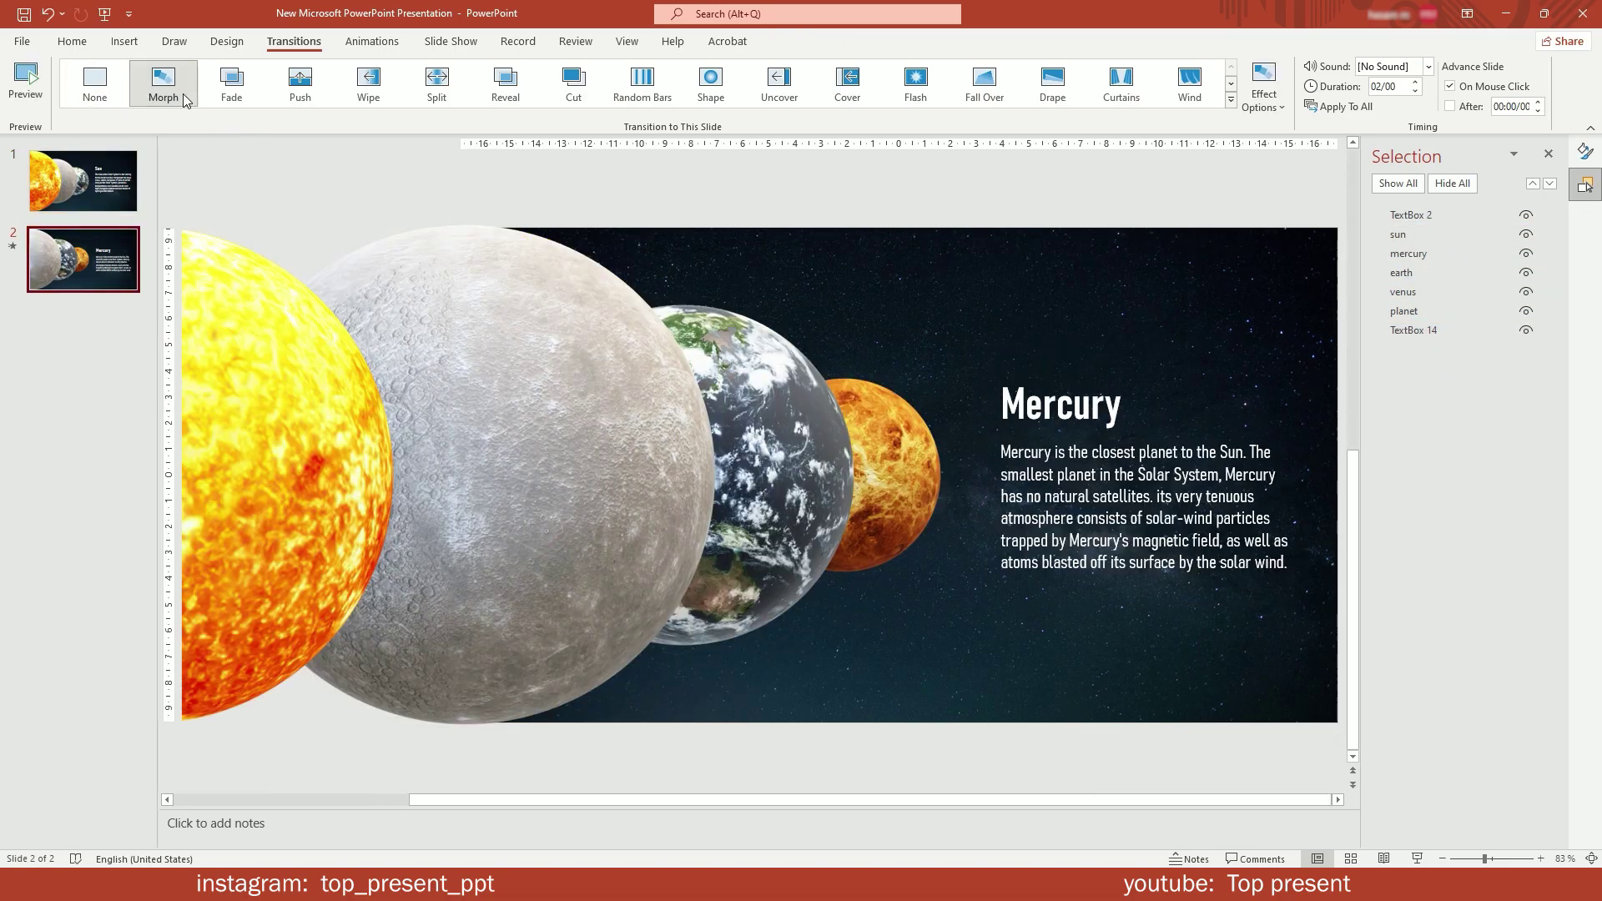
{"action": "left_click", "coordinate": [178, 95]}
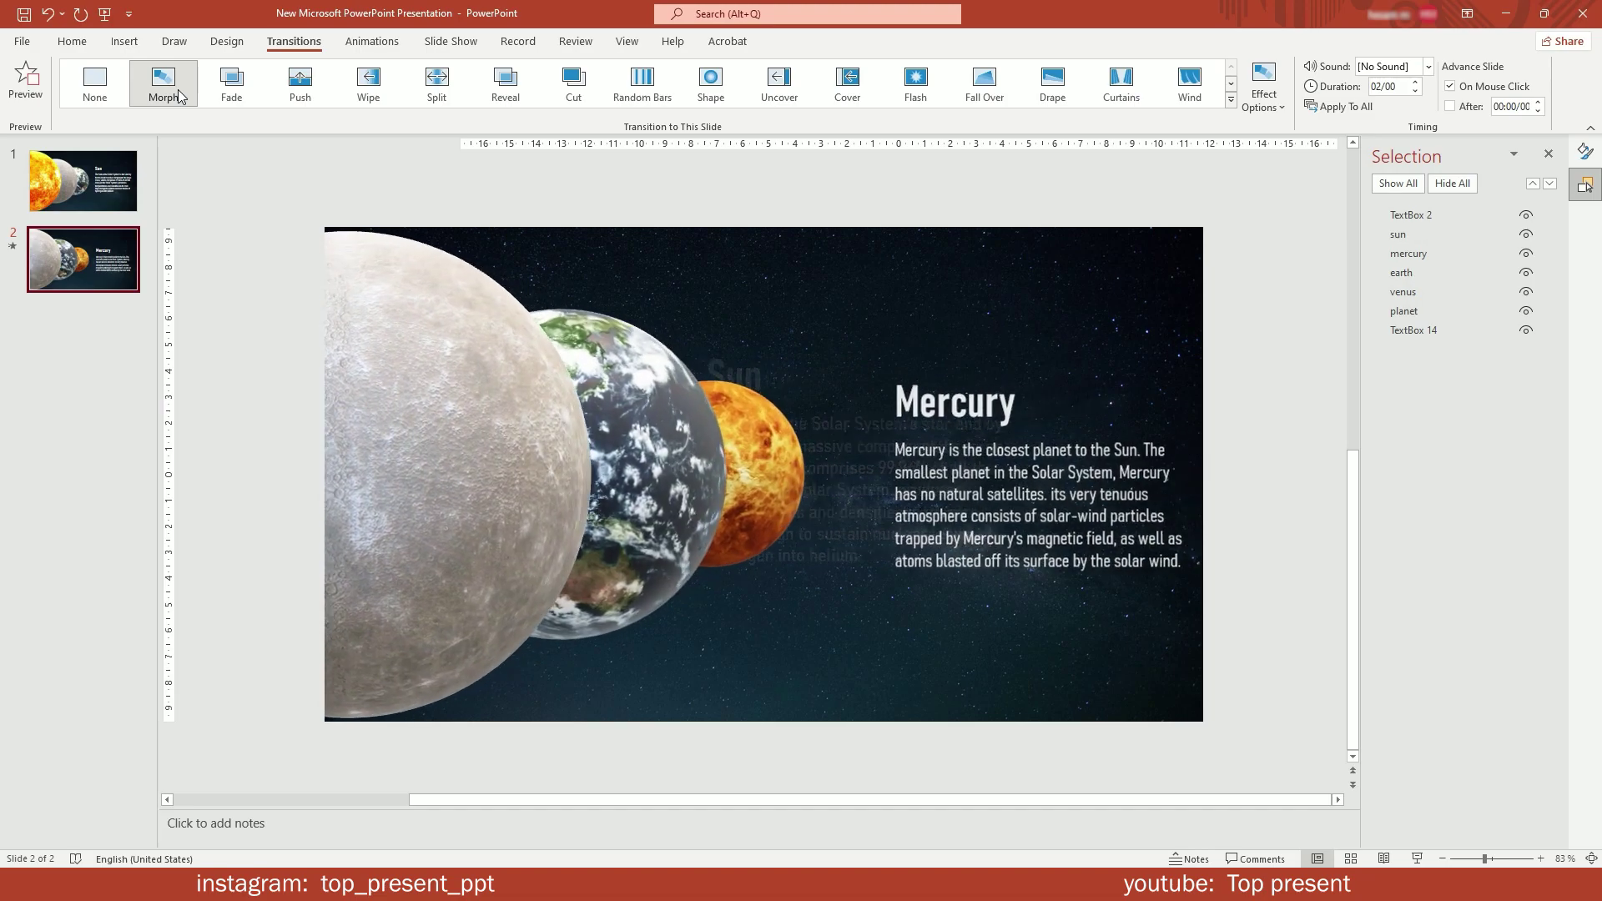
{"action": "left_click", "coordinate": [178, 94]}
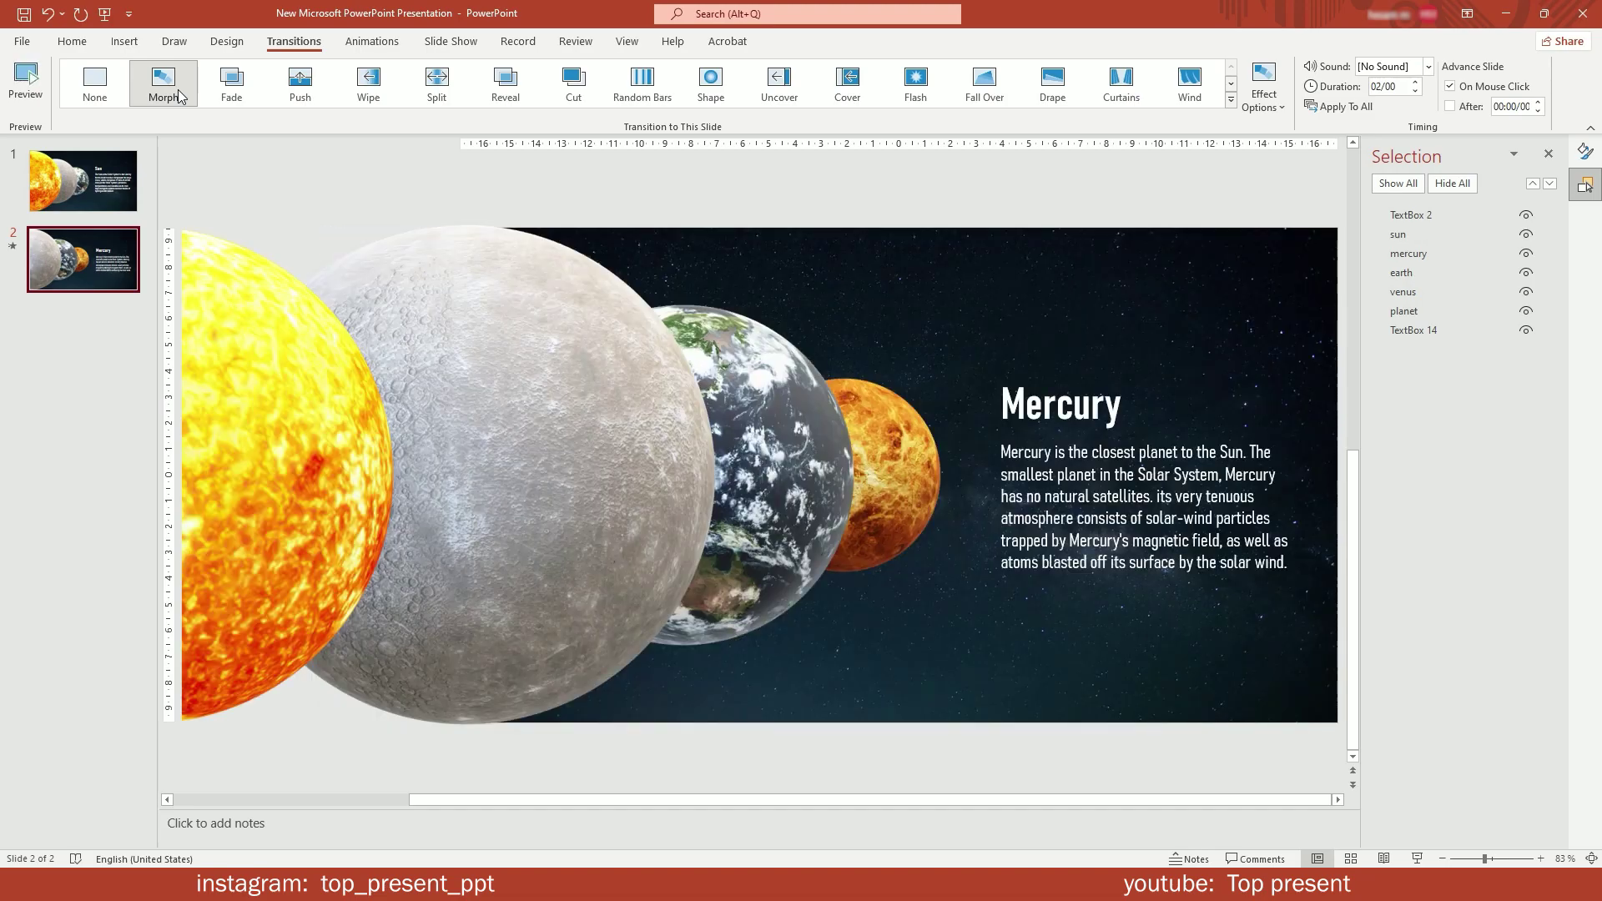
Duplicate slide 2 and delete the sun model from the new slide 3.
{"action": "right_click", "coordinate": [109, 253]}
{"action": "left_click", "coordinate": [204, 389]}
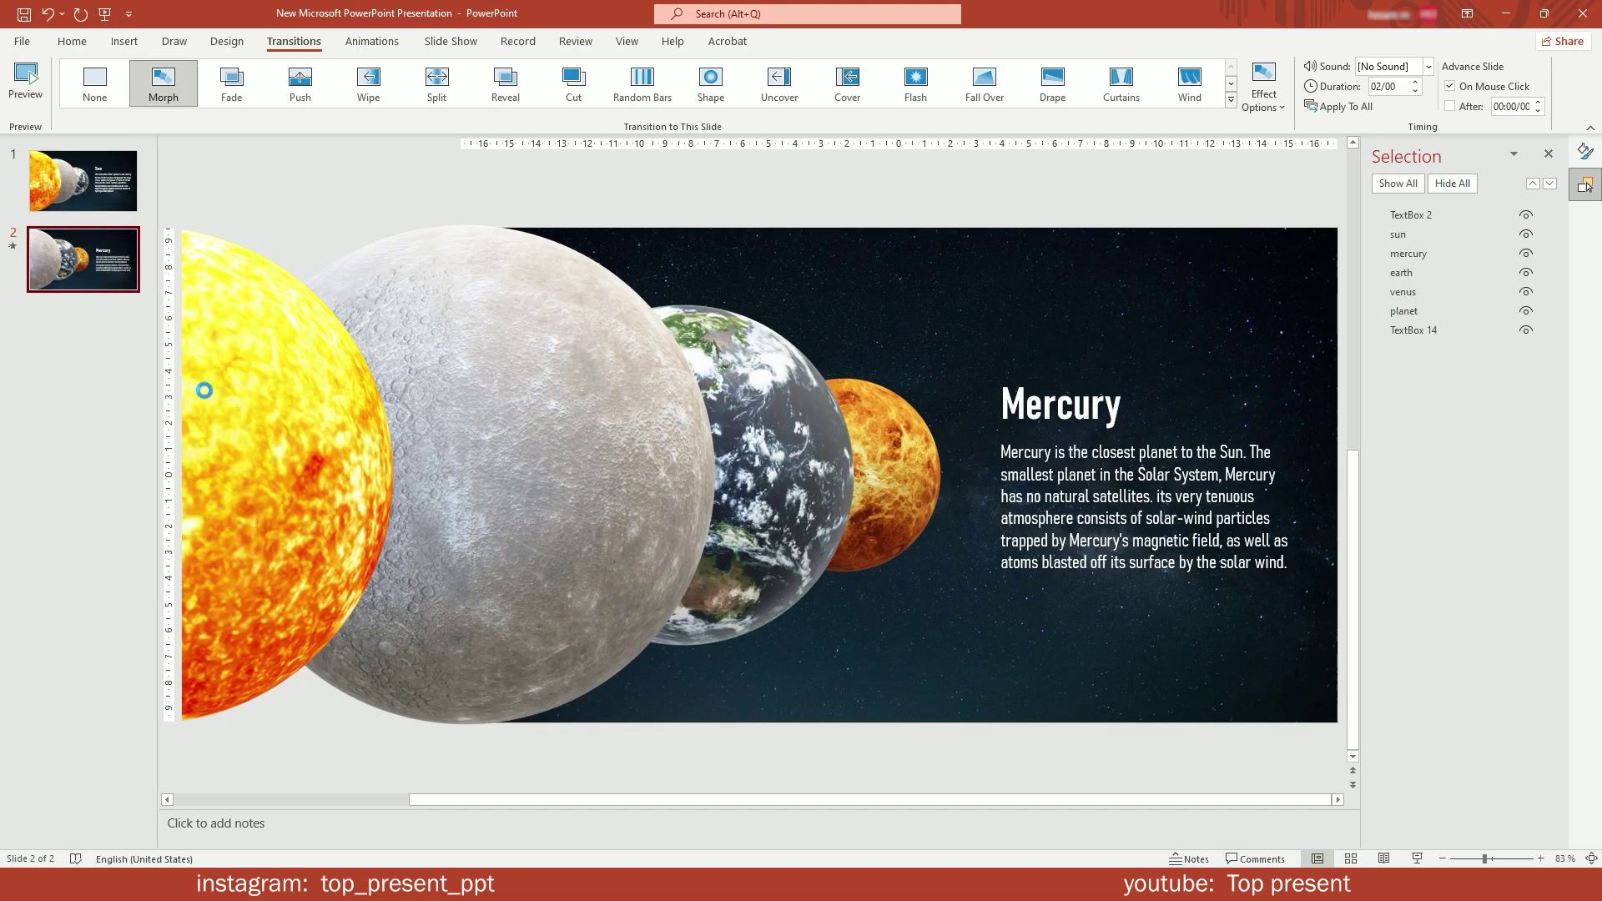
{"action": "left_click_drag", "start_coordinate": [698, 800], "coordinate": [547, 799]}
{"action": "left_click", "coordinate": [473, 455]}
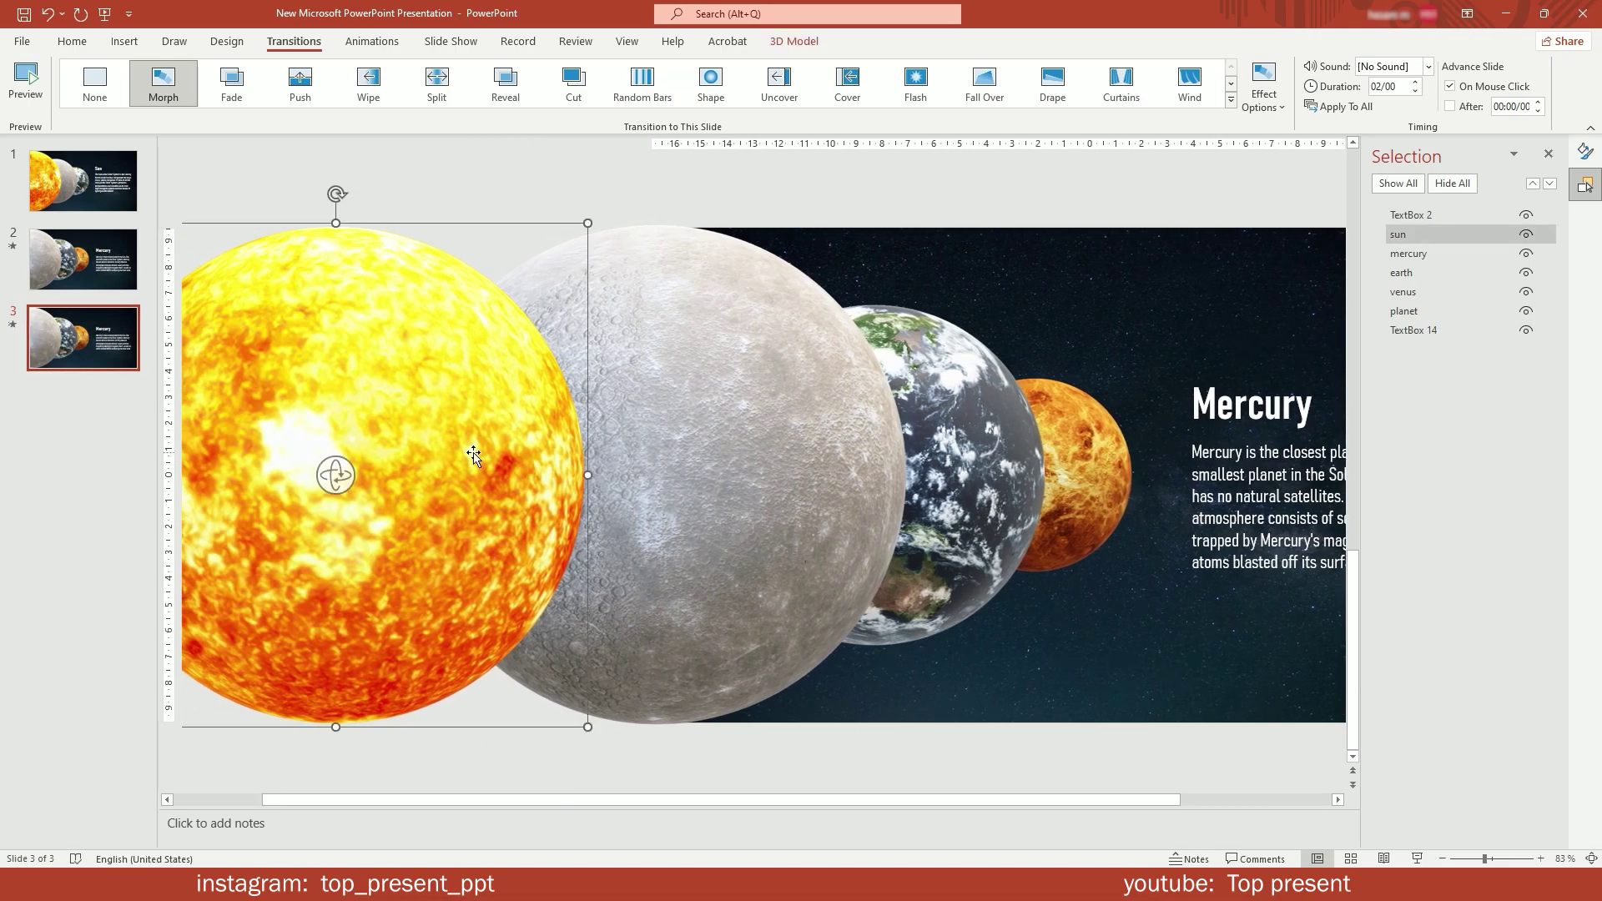
{"action": "key", "text": "Delete"}
Move the Mercury model on slide 3 left until it is off the slide, and rotate it in 3D.
{"action": "left_click_drag", "start_coordinate": [586, 455], "coordinate": [316, 454]}
{"action": "left_click_drag", "start_coordinate": [459, 800], "coordinate": [307, 799]}
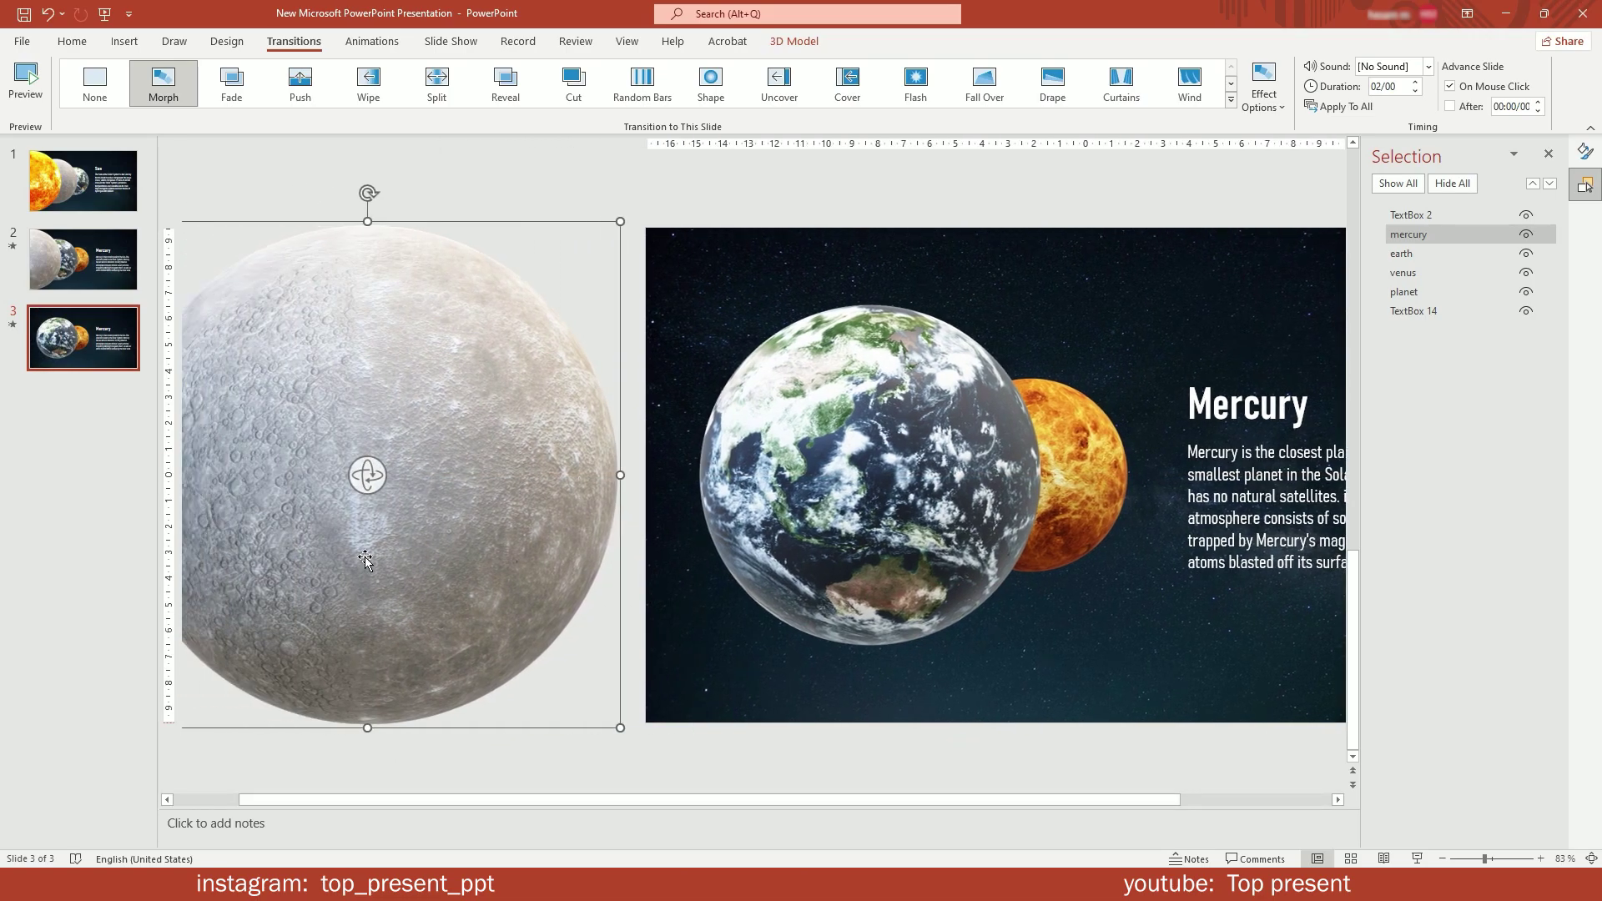
{"action": "left_click_drag", "start_coordinate": [347, 484], "coordinate": [304, 475]}
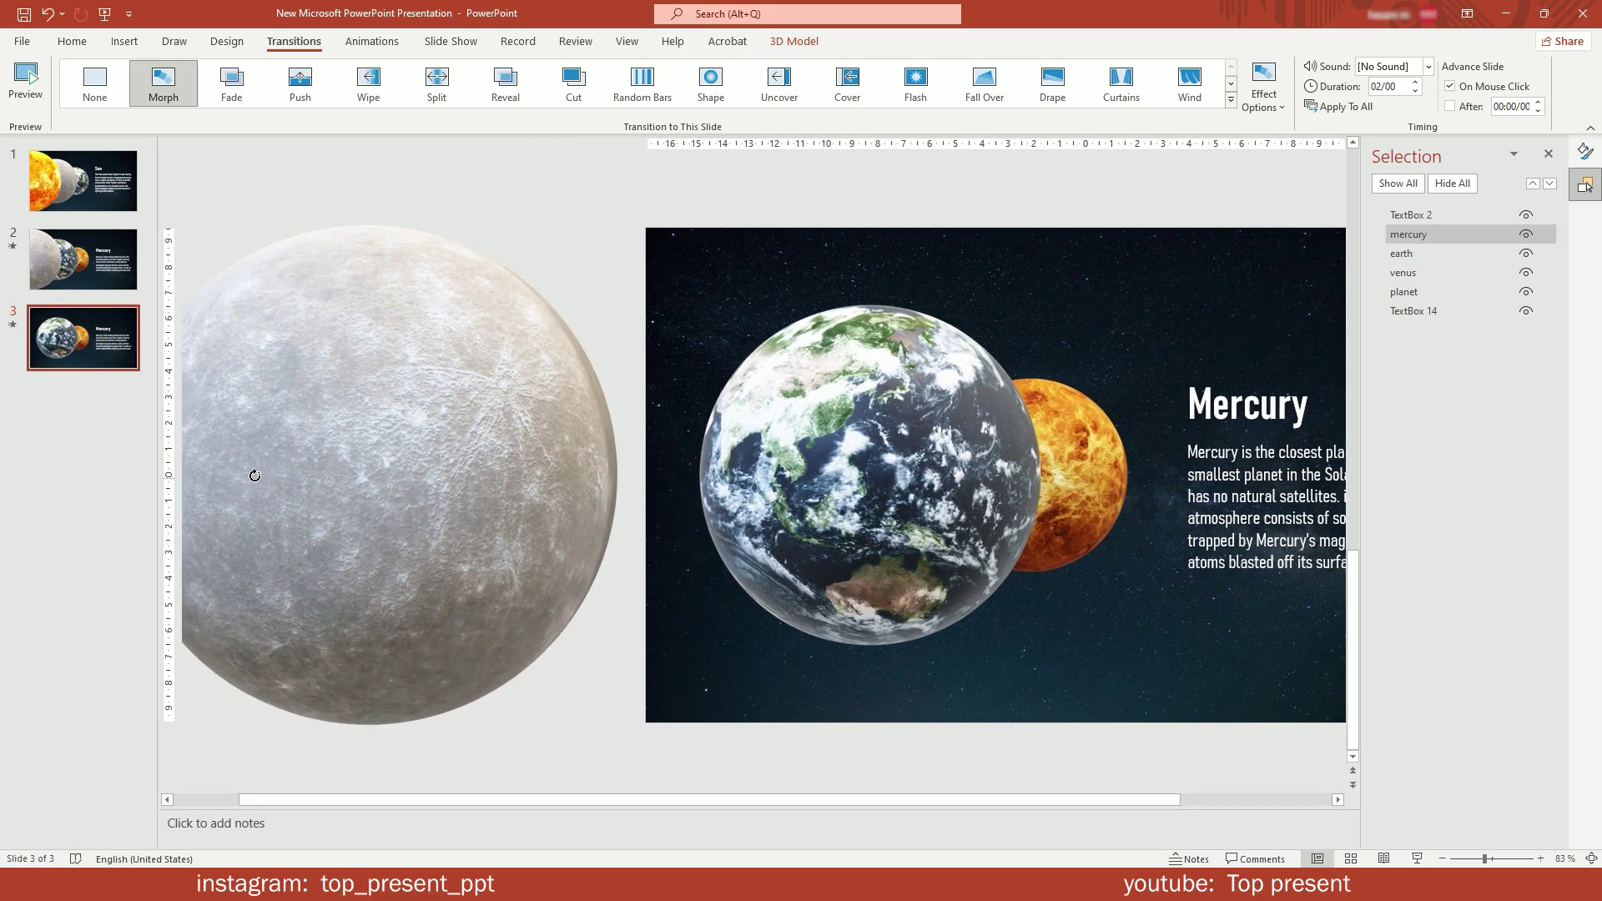
Enlarge the Earth model to about the slide's full height and align it to the slide's vertical middle.
{"action": "left_click", "coordinate": [768, 334]}
{"action": "left_click_drag", "start_coordinate": [700, 302], "coordinate": [648, 218]}
{"action": "left_click_drag", "start_coordinate": [623, 645], "coordinate": [538, 728]}
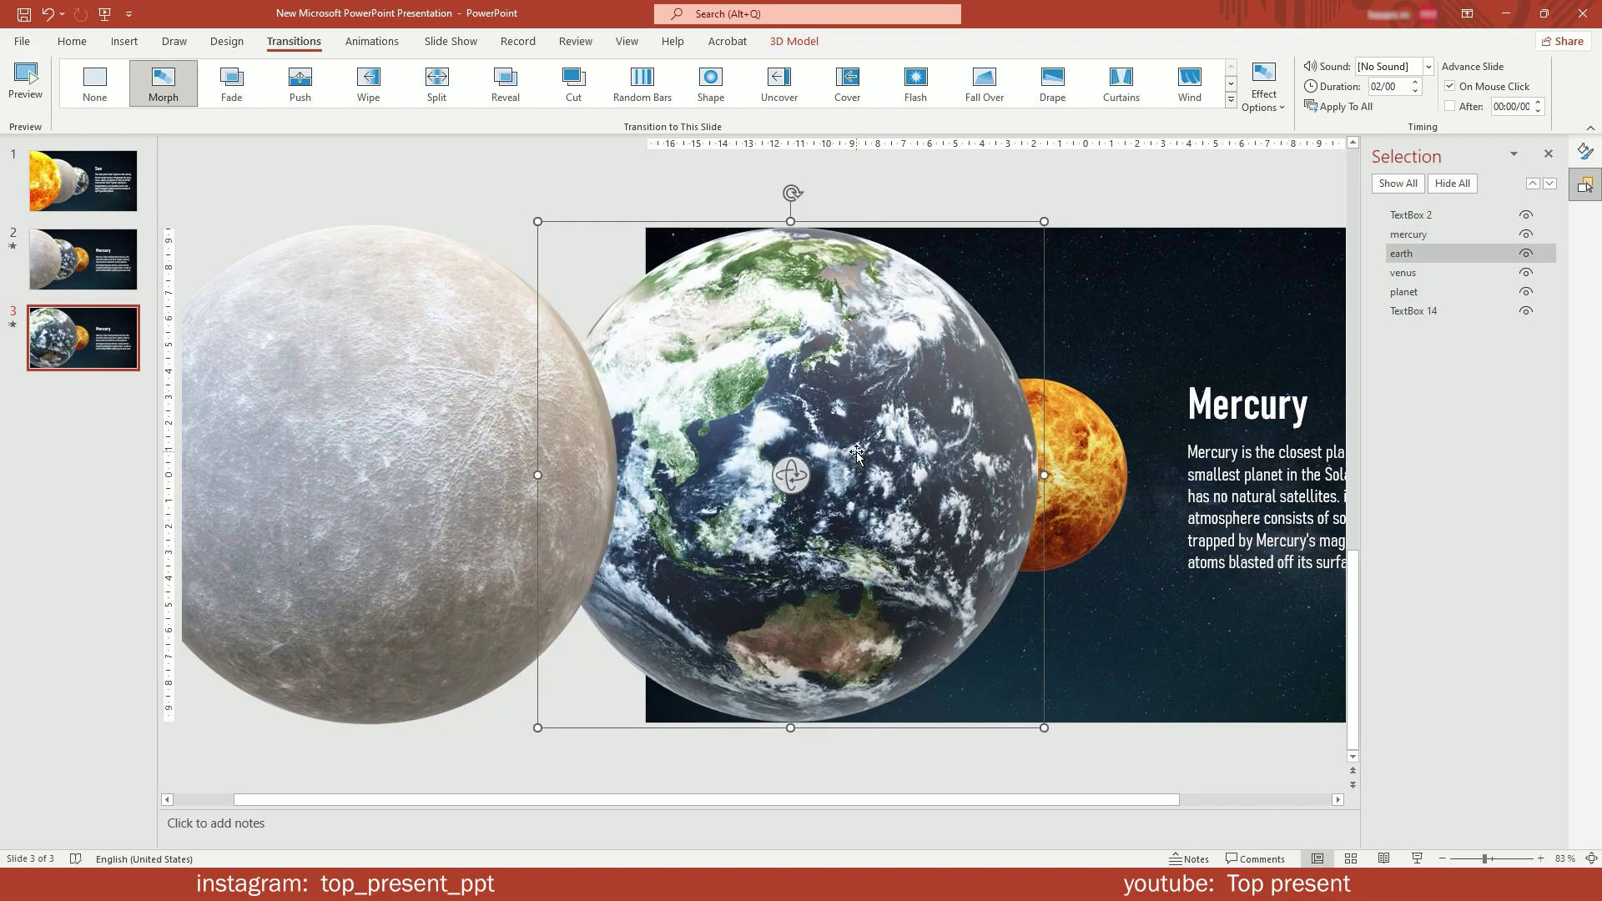
{"action": "left_click", "coordinate": [793, 47]}
{"action": "left_click", "coordinate": [723, 93]}
{"action": "left_click", "coordinate": [781, 223]}
Move Earth left so it sits partly behind Mercury, and rotate it in 3D.
{"action": "left_click_drag", "start_coordinate": [943, 463], "coordinate": [805, 465]}
{"action": "left_click_drag", "start_coordinate": [651, 475], "coordinate": [674, 488]}
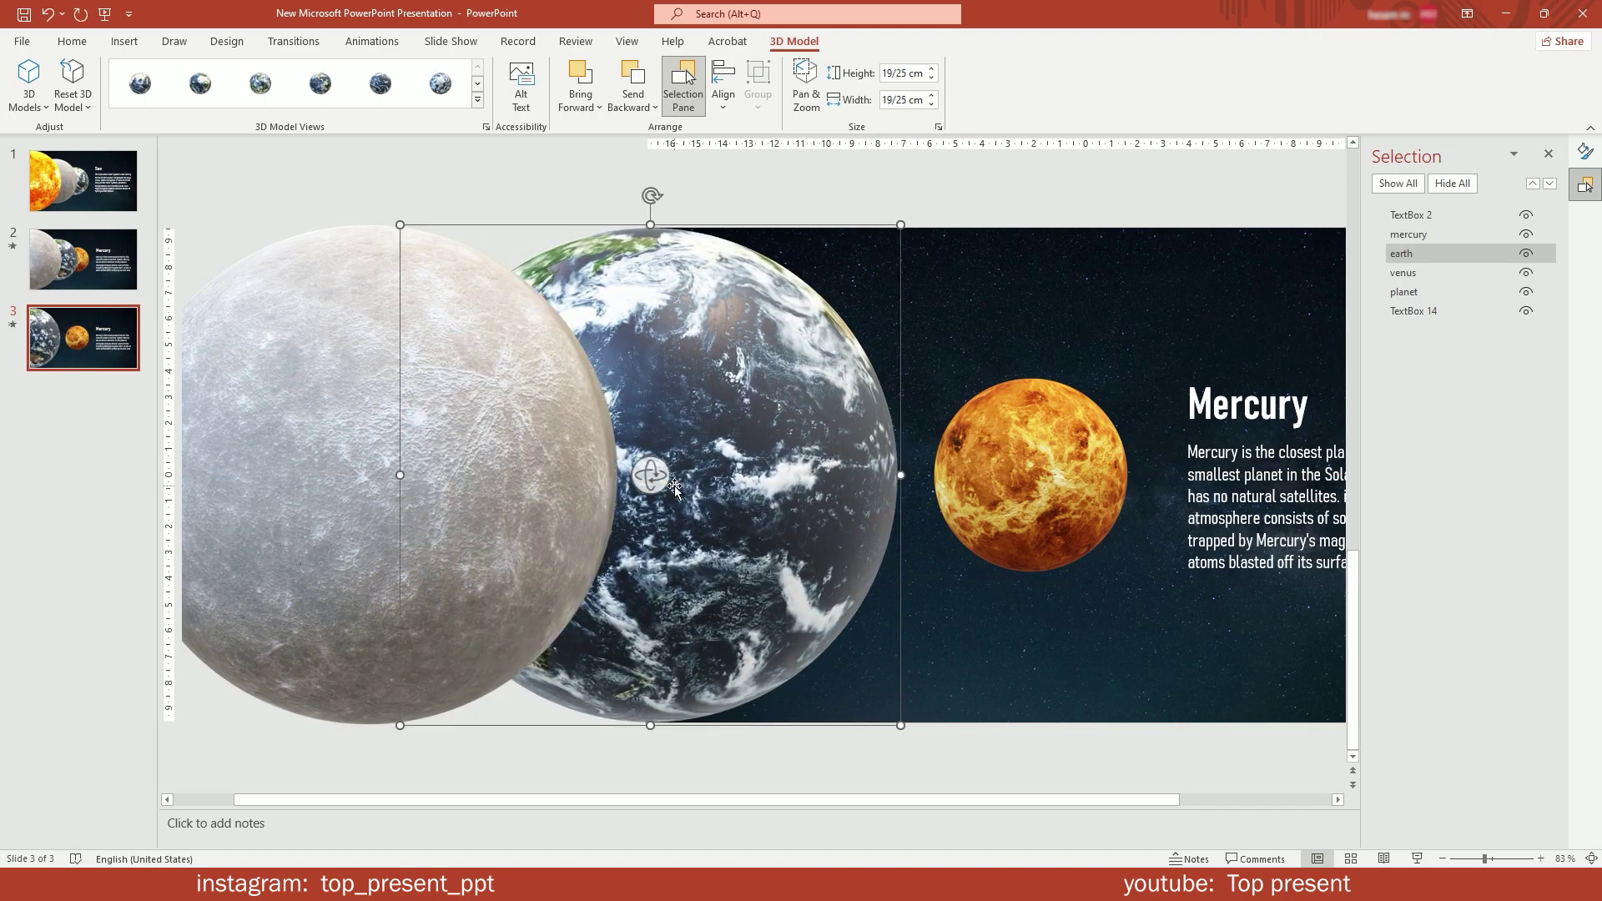
Enlarge the Venus model to about 12.15 cm and place it vertically centred behind Earth's right side.
{"action": "left_click", "coordinate": [997, 466]}
{"action": "left_click_drag", "start_coordinate": [929, 373], "coordinate": [878, 300]}
{"action": "left_click_drag", "start_coordinate": [1131, 576], "coordinate": [1172, 626]}
{"action": "left_click", "coordinate": [723, 93]}
{"action": "left_click", "coordinate": [763, 225]}
{"action": "left_click_drag", "start_coordinate": [1104, 462], "coordinate": [934, 464]}
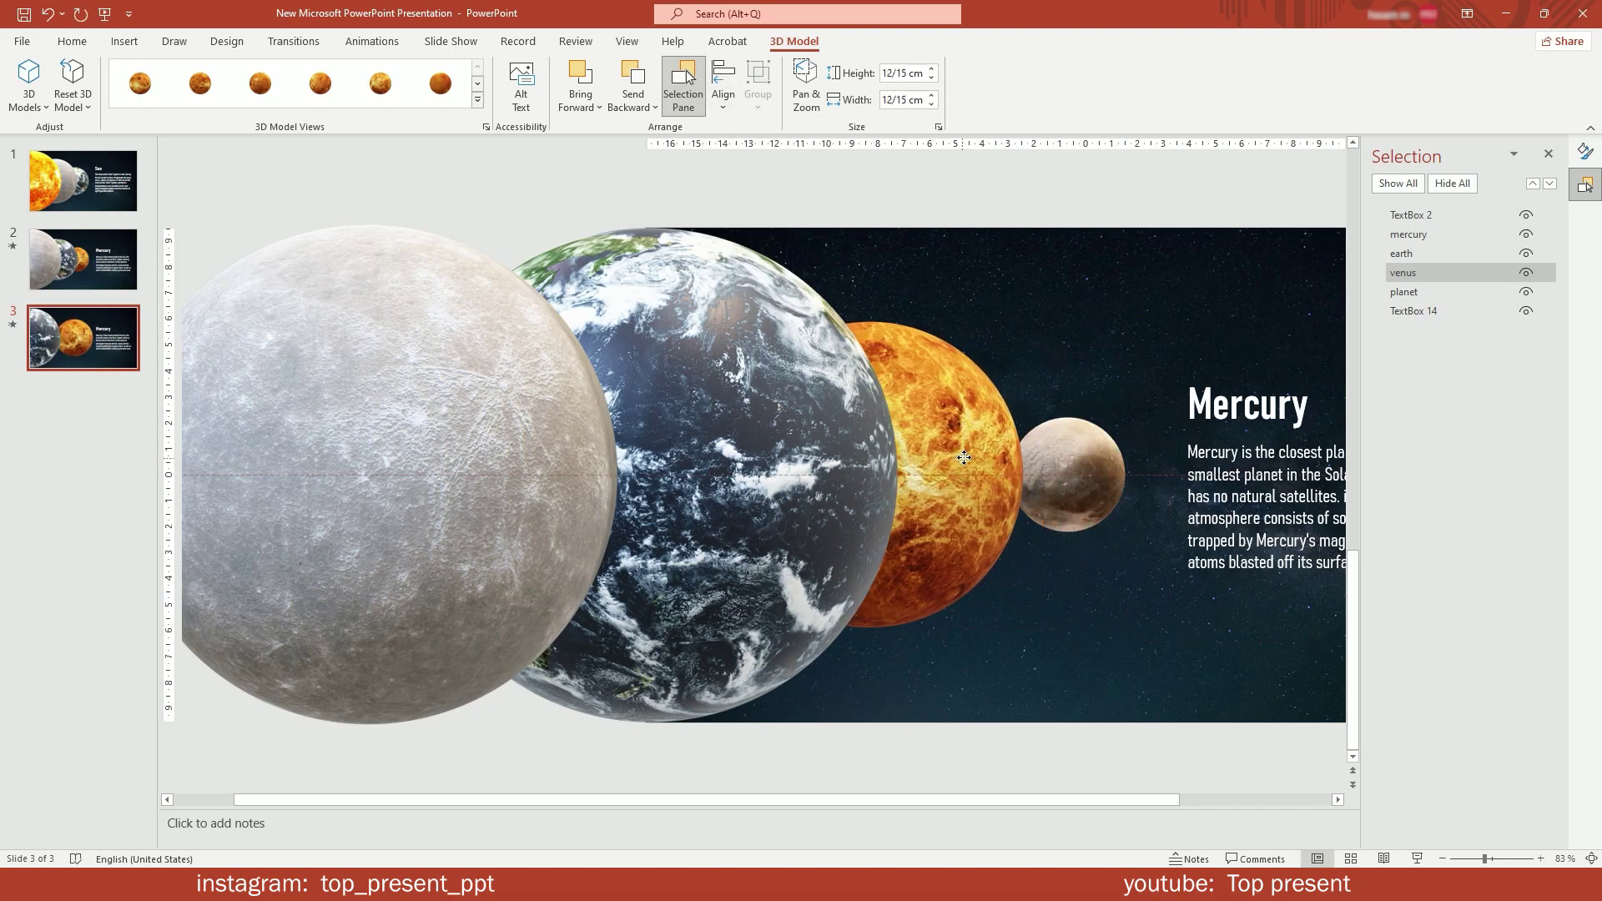
Enlarge Venus to about 13.43 cm and align it again to the slide's vertical middle.
{"action": "left_click_drag", "start_coordinate": [717, 632], "coordinate": [683, 666]}
{"action": "left_click", "coordinate": [724, 83]}
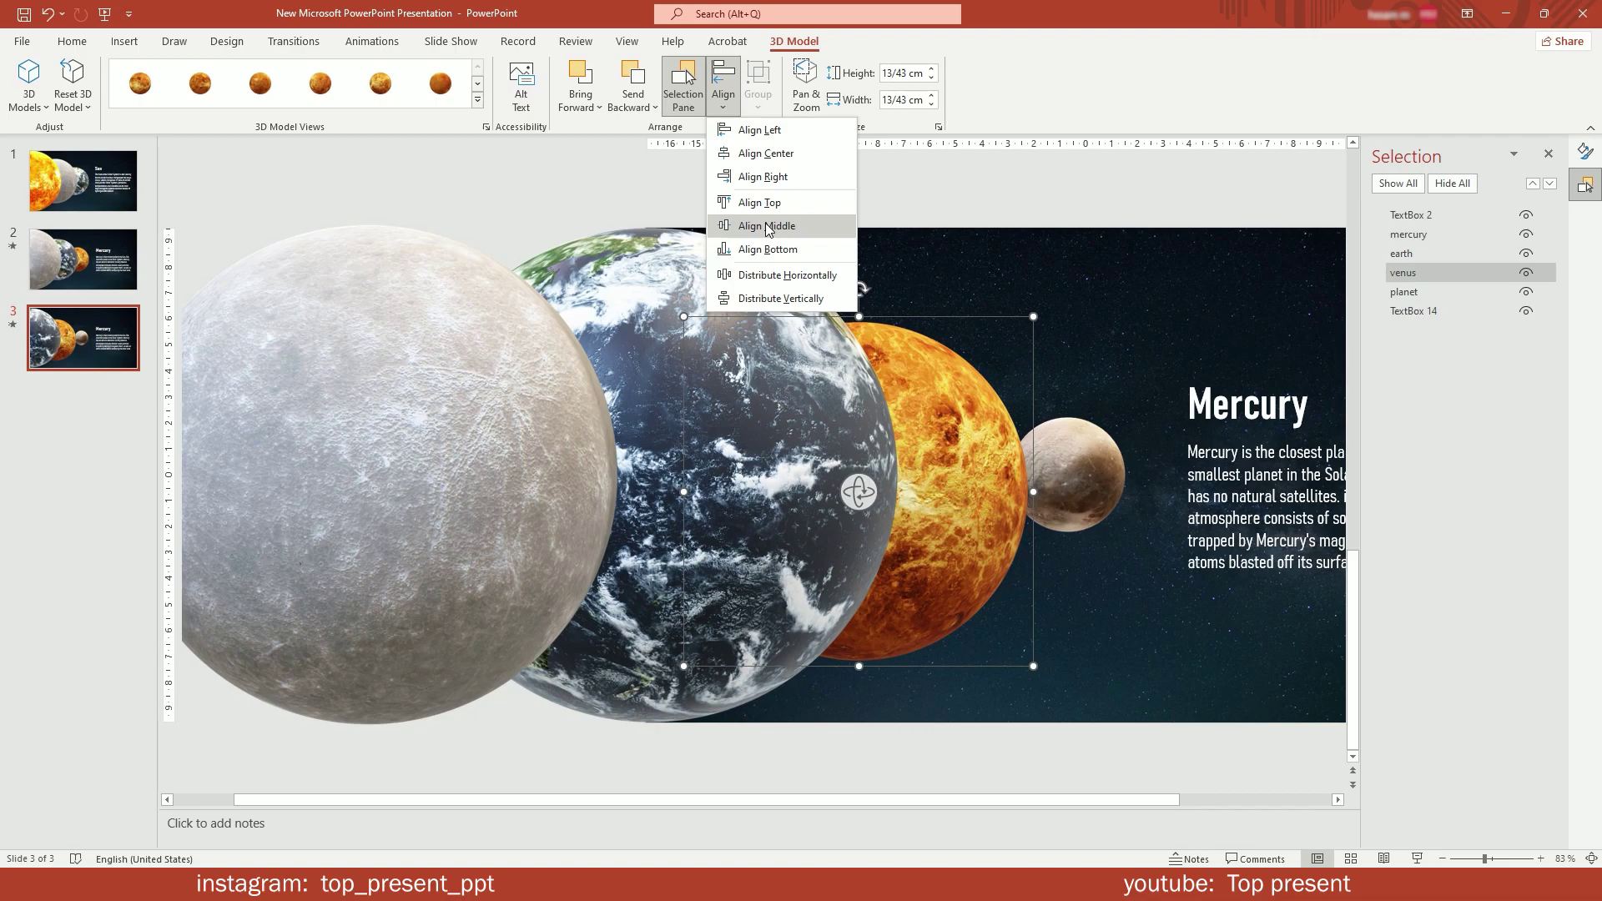
{"action": "left_click", "coordinate": [771, 226]}
{"action": "key", "text": "Right"}
{"action": "key", "text": "Left"}
Rotate the Venus model in 3D to turn its surface to the left.
{"action": "left_click", "coordinate": [1082, 484]}
{"action": "left_click", "coordinate": [970, 451]}
{"action": "left_click_drag", "start_coordinate": [858, 475], "coordinate": [795, 483]}
Enlarge the small planet behind Venus to about 7.57 cm, vertically centred, and rotate it in 3D.
{"action": "left_click", "coordinate": [1076, 468]}
{"action": "left_click_drag", "start_coordinate": [1014, 418], "coordinate": [964, 350]}
{"action": "left_click_drag", "start_coordinate": [1091, 421], "coordinate": [1089, 459]}
{"action": "left_click", "coordinate": [724, 83]}
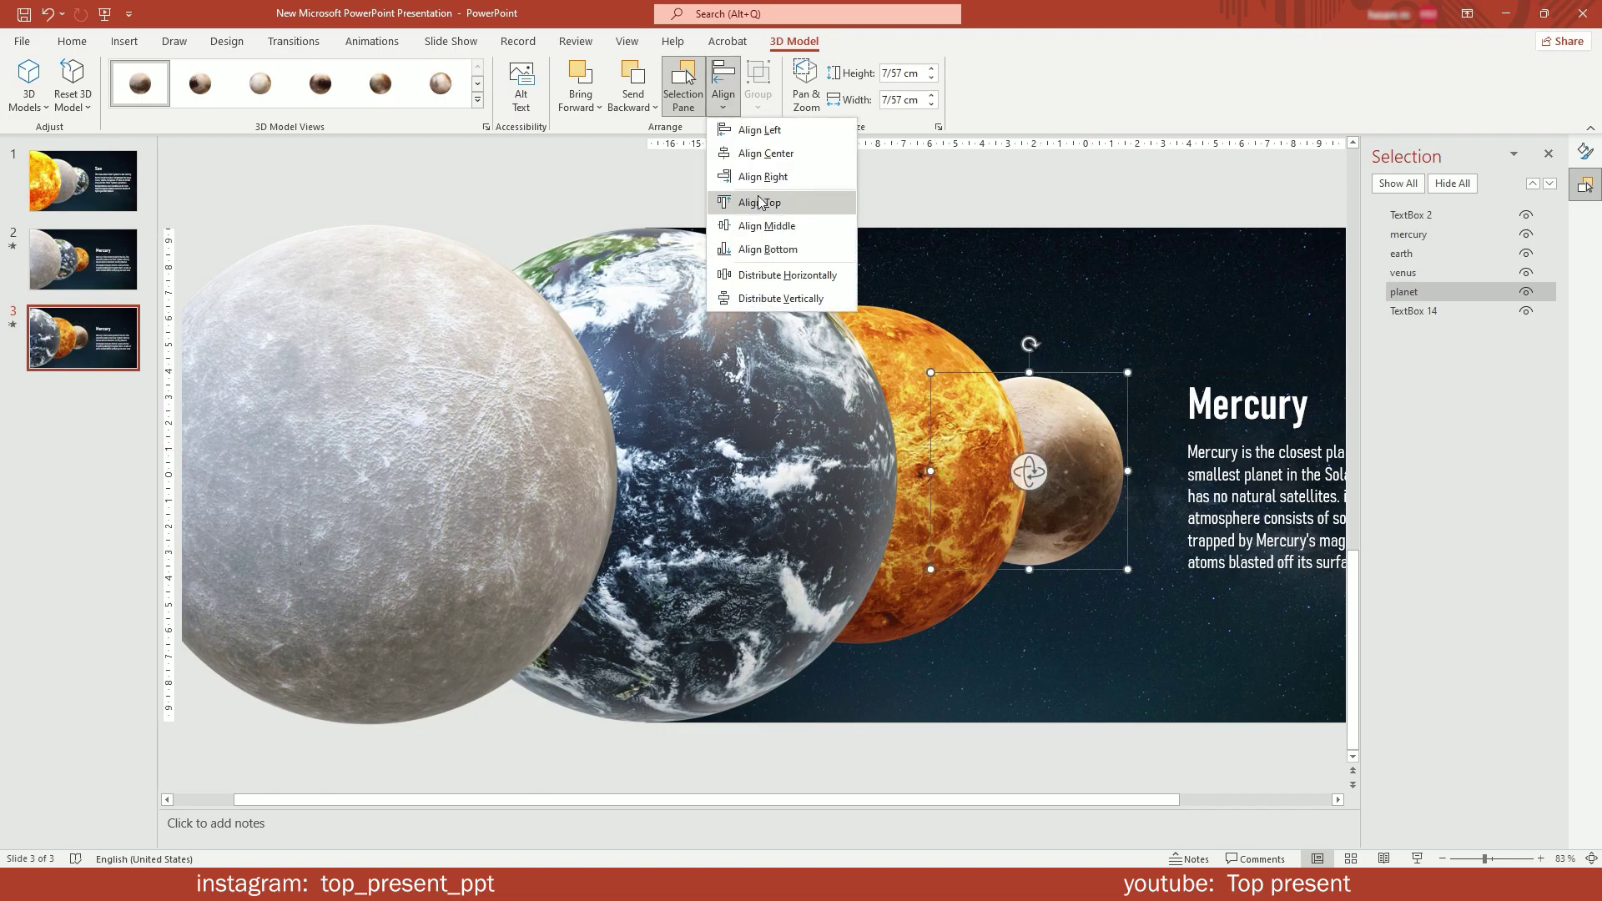
{"action": "left_click", "coordinate": [791, 232]}
{"action": "left_click_drag", "start_coordinate": [1049, 477], "coordinate": [1085, 481]}
Move the Mercury text box on slide 3 left over the small planet and send it behind all objects.
{"action": "scroll", "coordinate": [1249, 804], "scroll_direction": "right", "scroll_amount": 3}
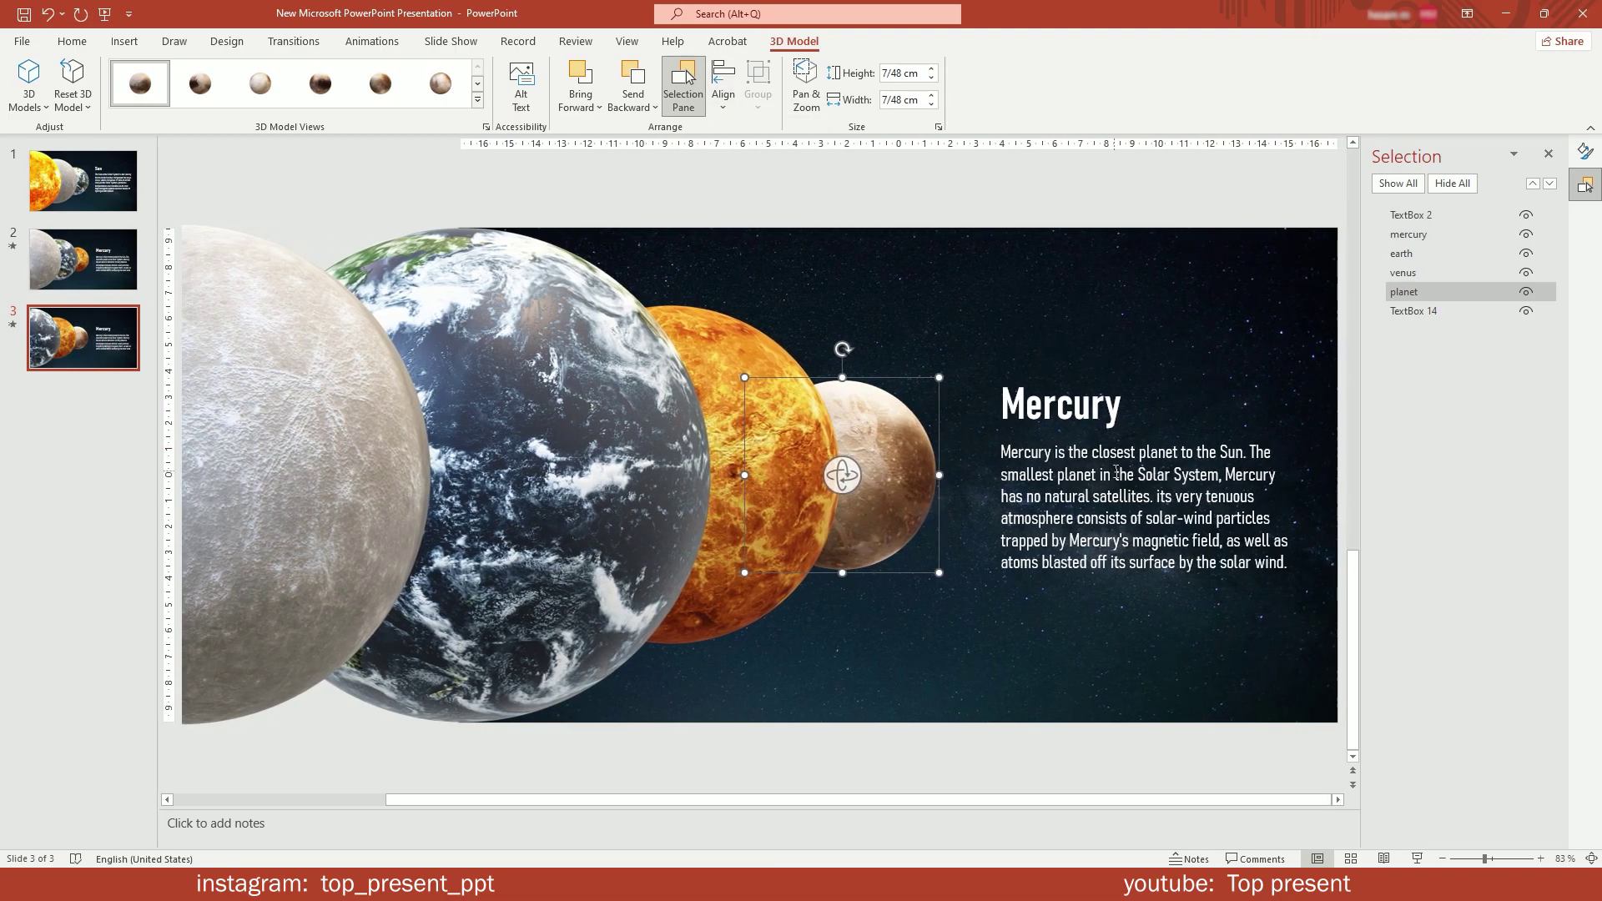
{"action": "left_click", "coordinate": [1117, 471]}
{"action": "left_click", "coordinate": [1173, 372]}
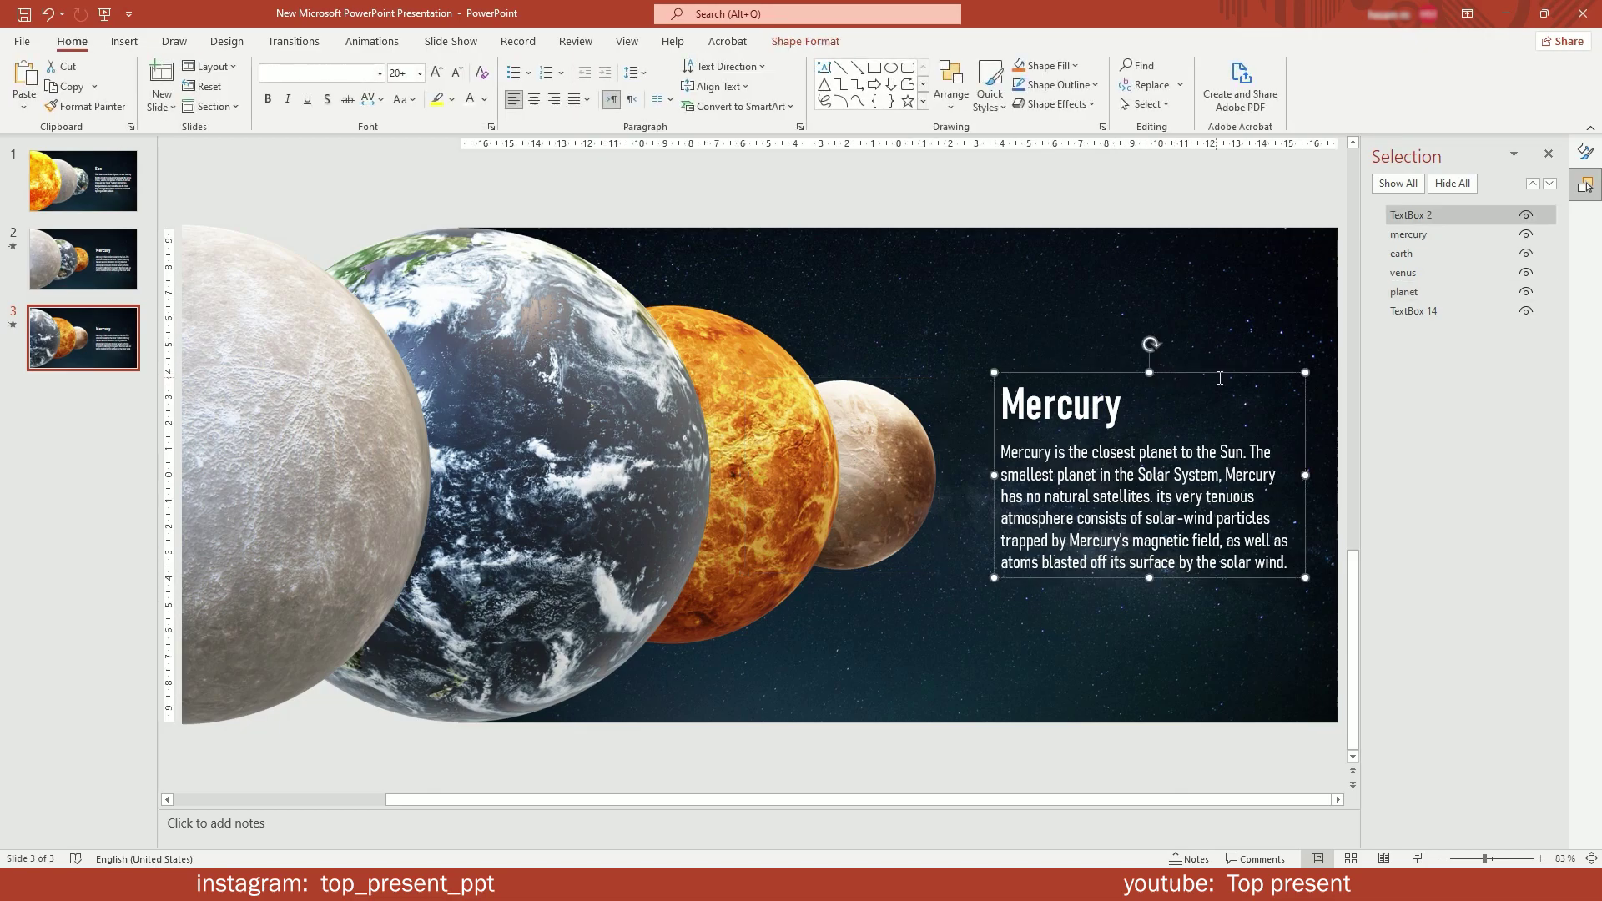
{"action": "left_click_drag", "start_coordinate": [1228, 374], "coordinate": [1037, 378]}
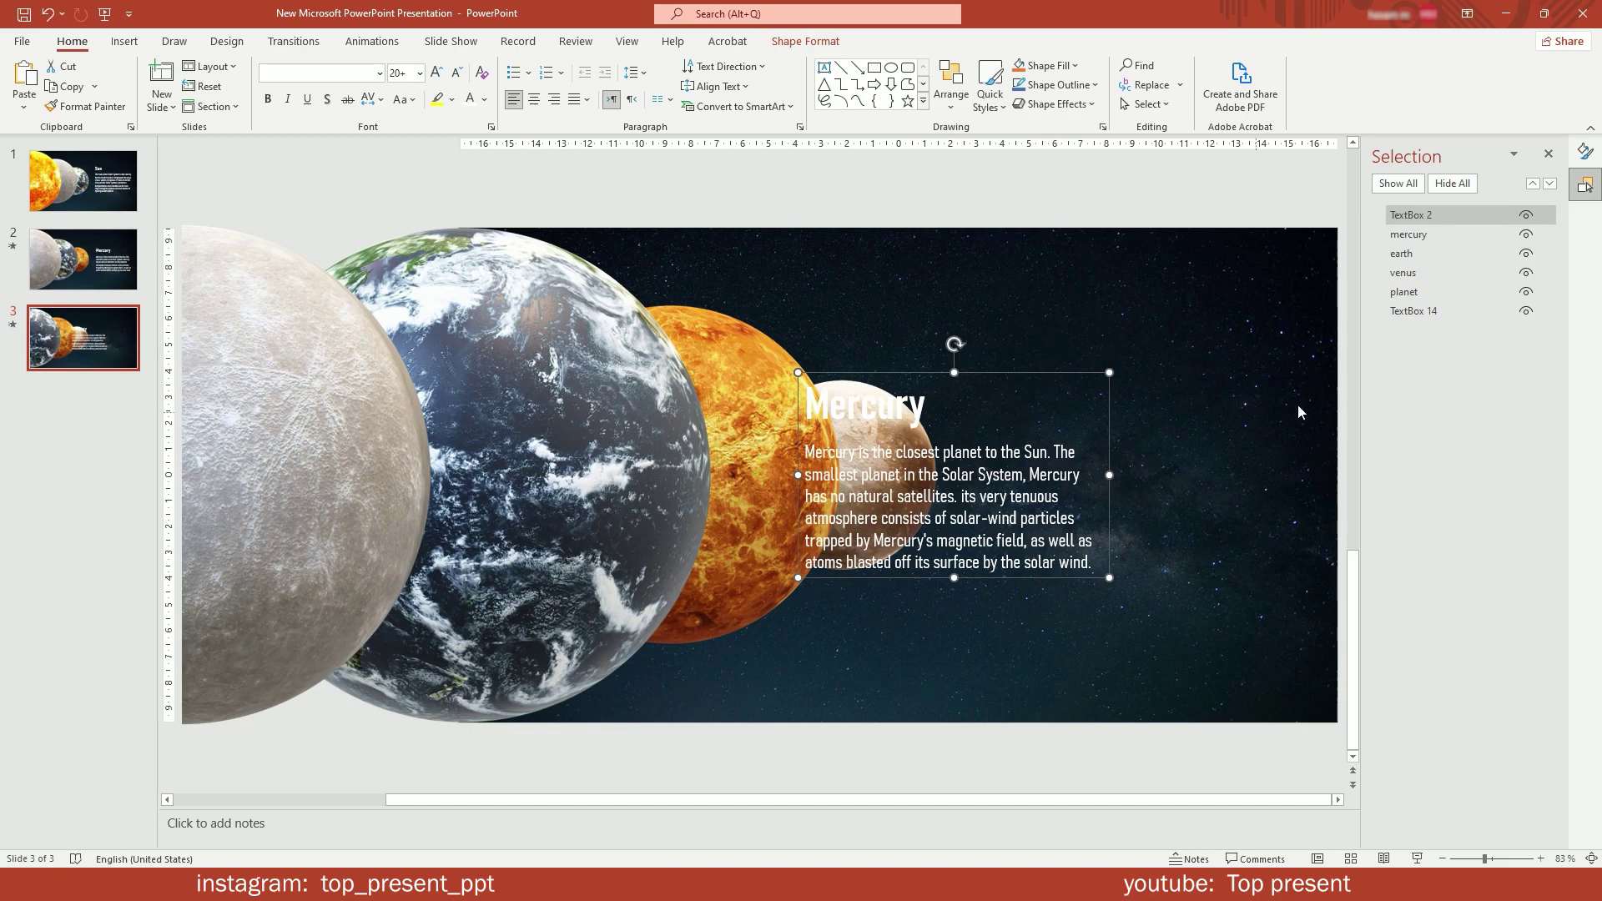
{"action": "left_click_drag", "start_coordinate": [1444, 217], "coordinate": [1440, 313]}
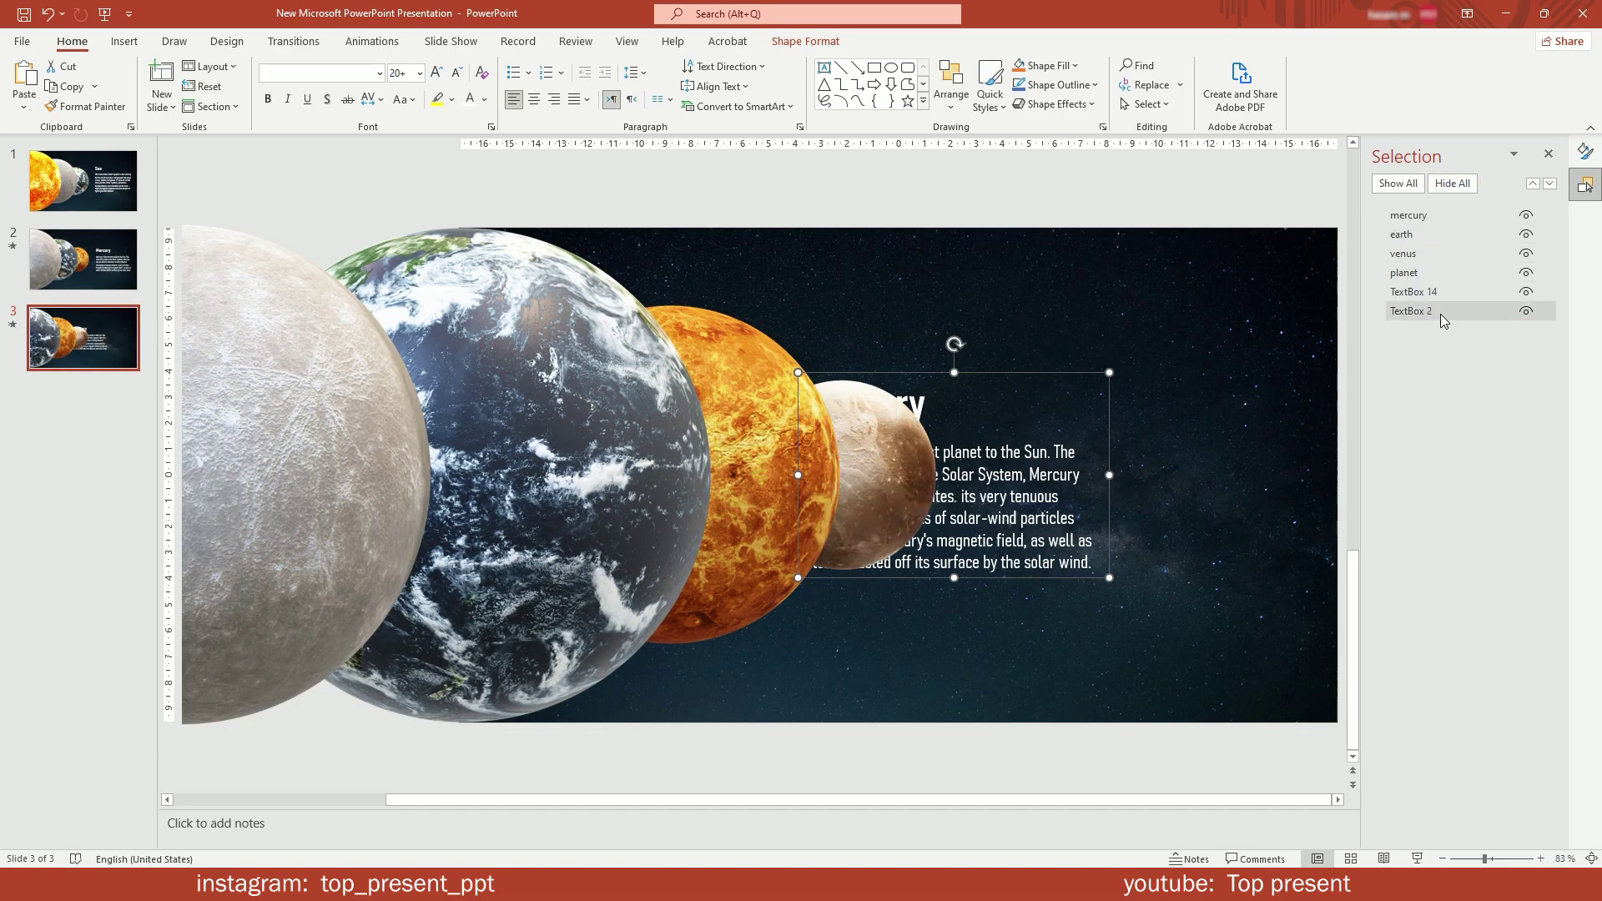
Set the text fill transparency of slide 3's Mercury text box to 100%.
{"action": "left_click", "coordinate": [1550, 155]}
{"action": "left_click", "coordinate": [1455, 184]}
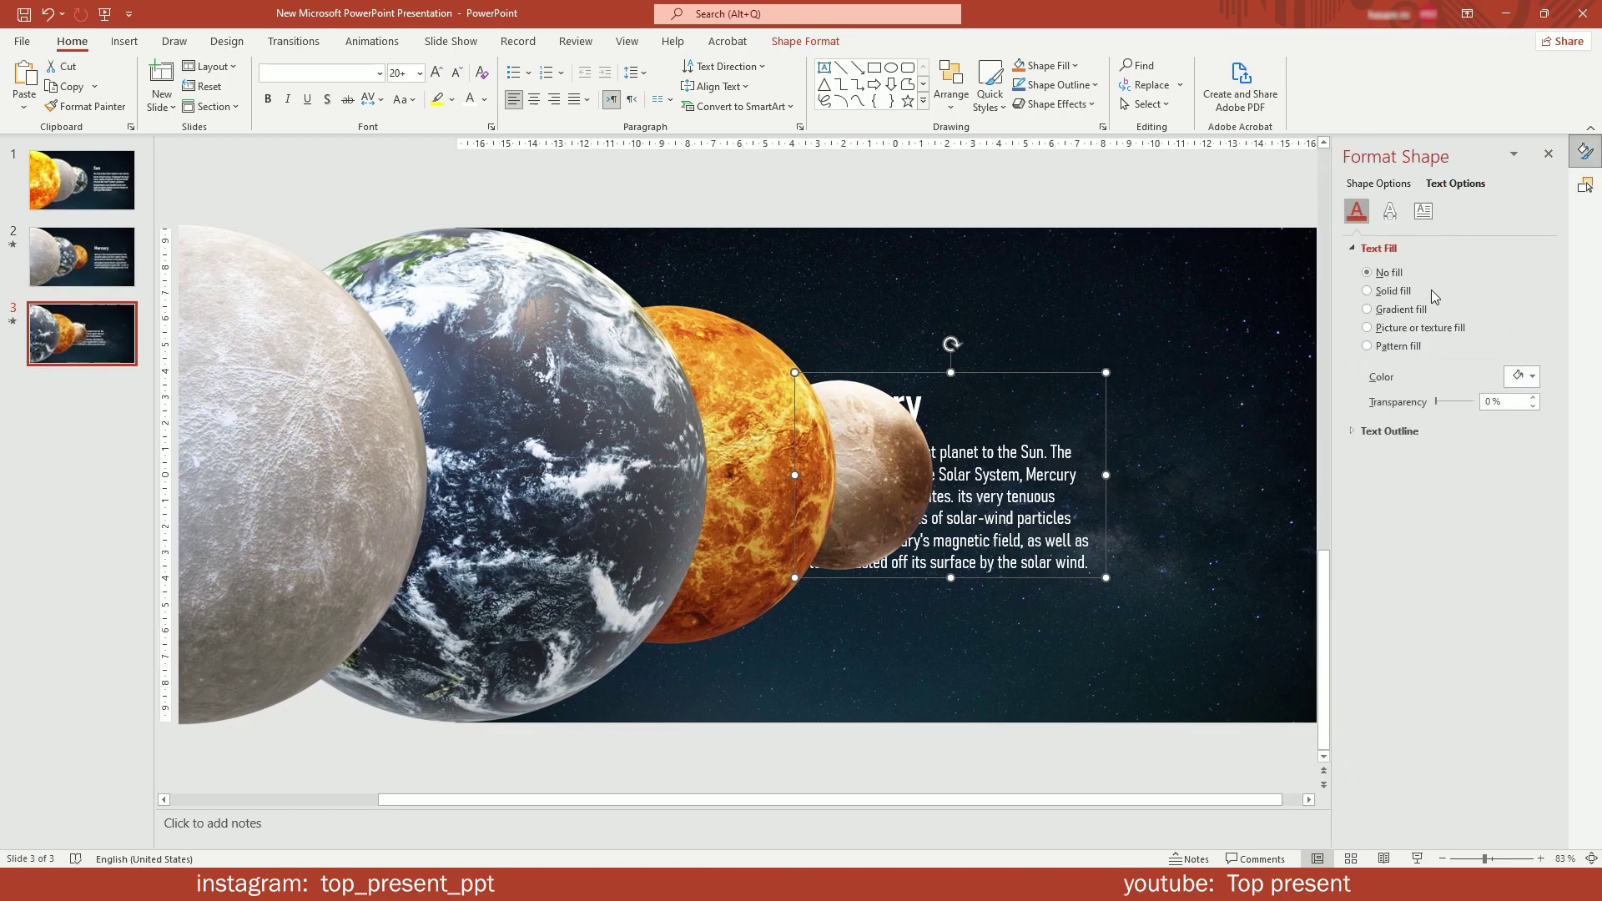
{"action": "left_click_drag", "start_coordinate": [1435, 403], "coordinate": [1486, 409]}
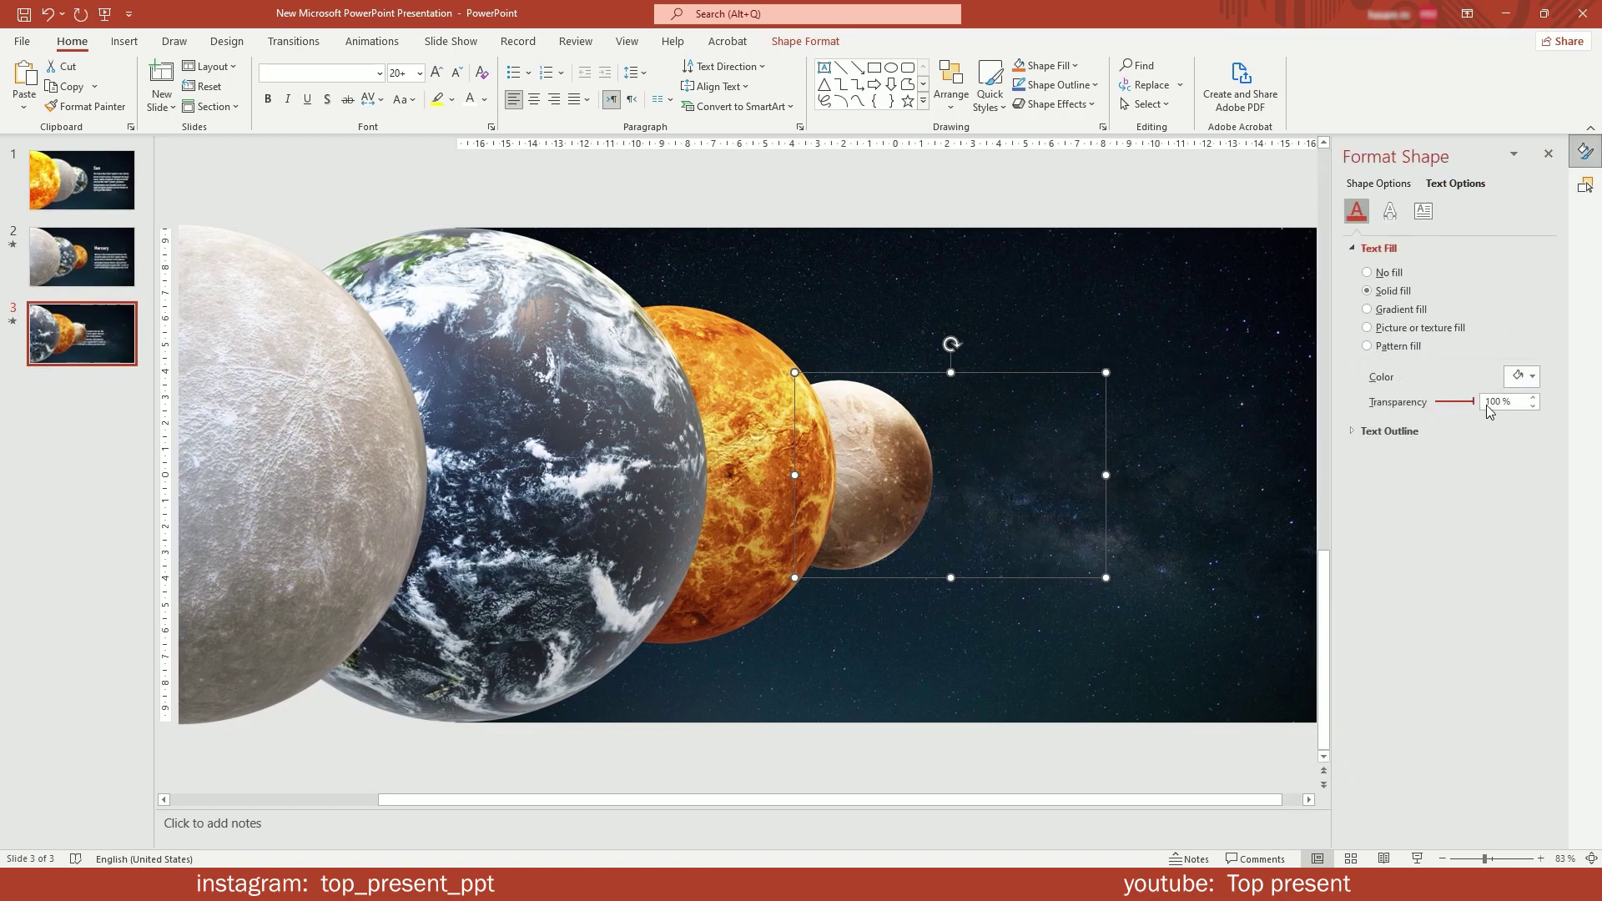
Add a text box with the Earth heading and description to the right of the planets, adjusting its position and width.
{"action": "left_click", "coordinate": [822, 67]}
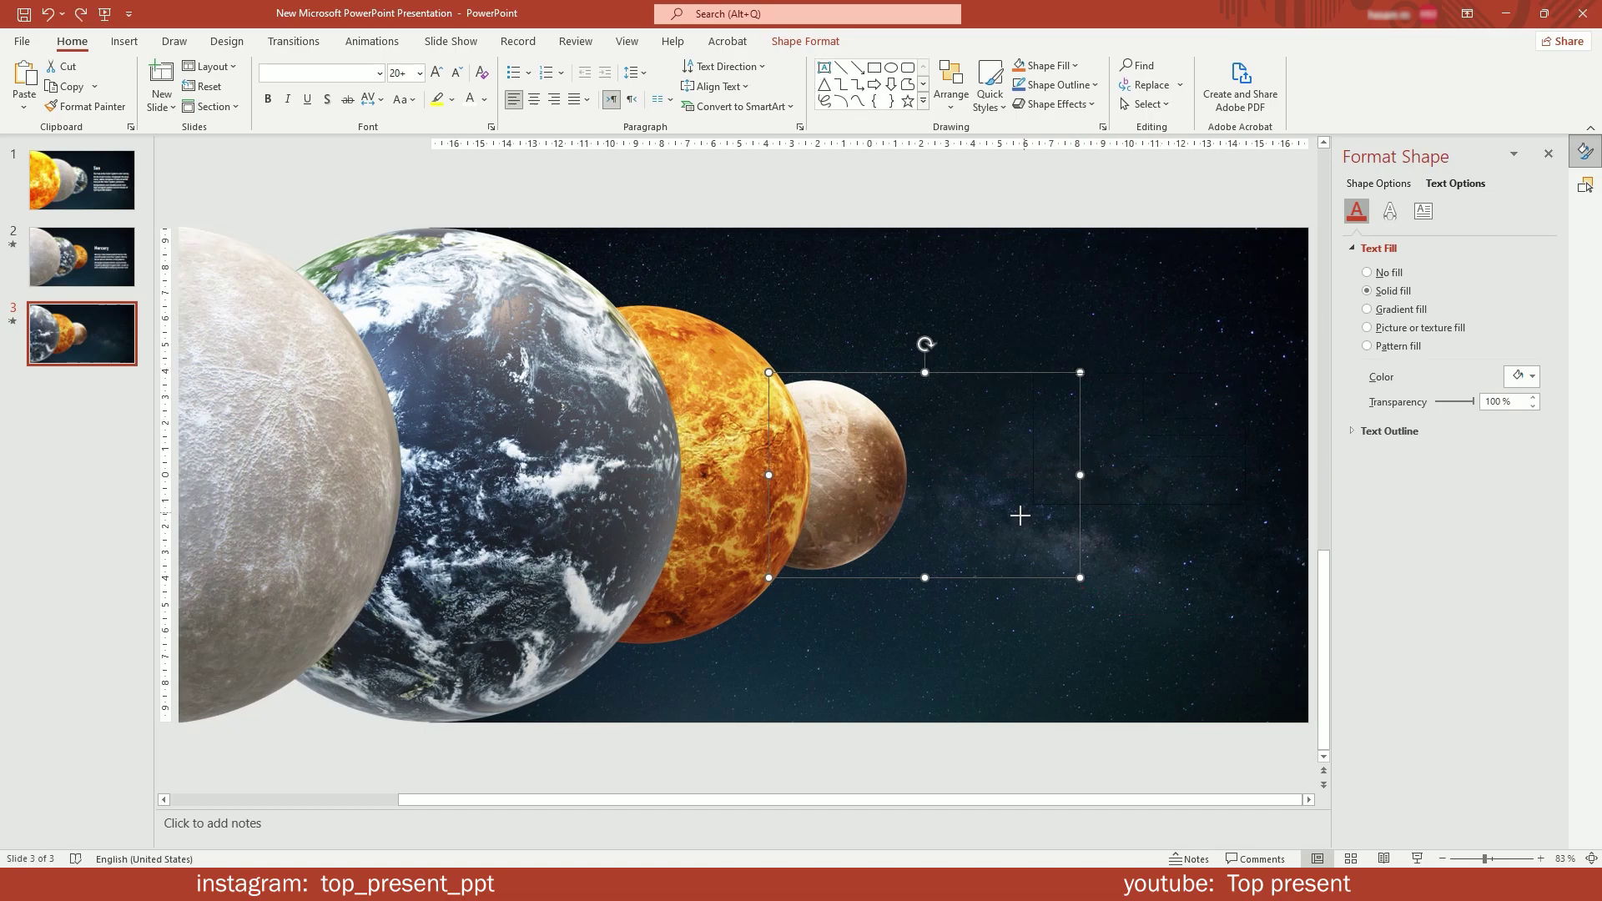
{"action": "left_click_drag", "start_coordinate": [948, 589], "coordinate": [945, 590]}
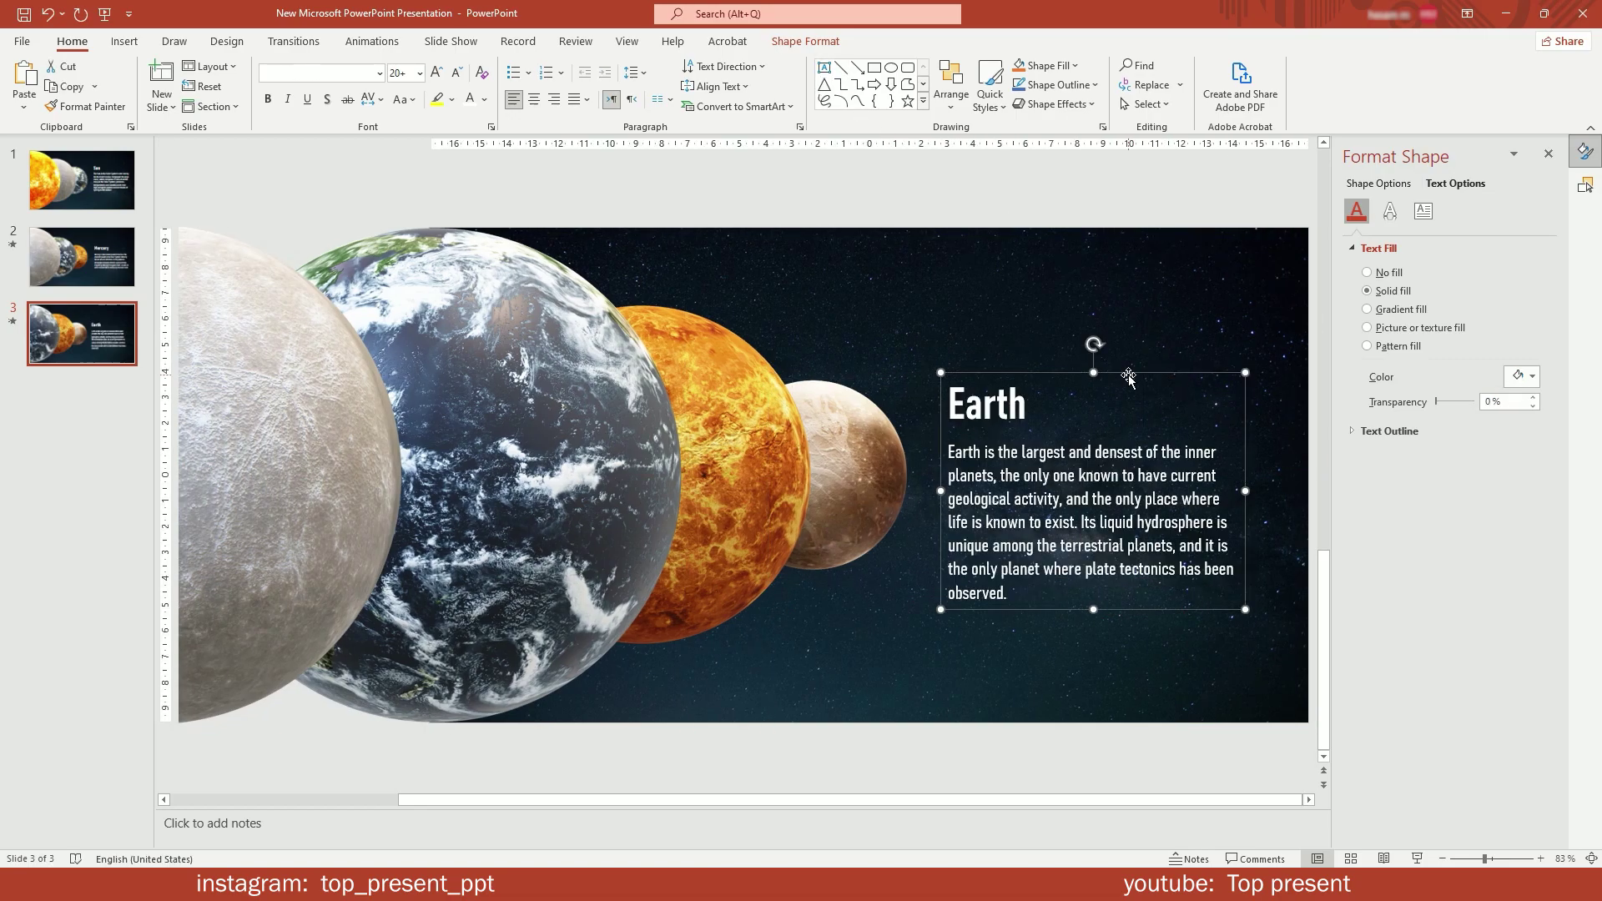
{"action": "left_click_drag", "start_coordinate": [1129, 374], "coordinate": [1160, 354]}
{"action": "left_click_drag", "start_coordinate": [1279, 474], "coordinate": [1269, 472]}
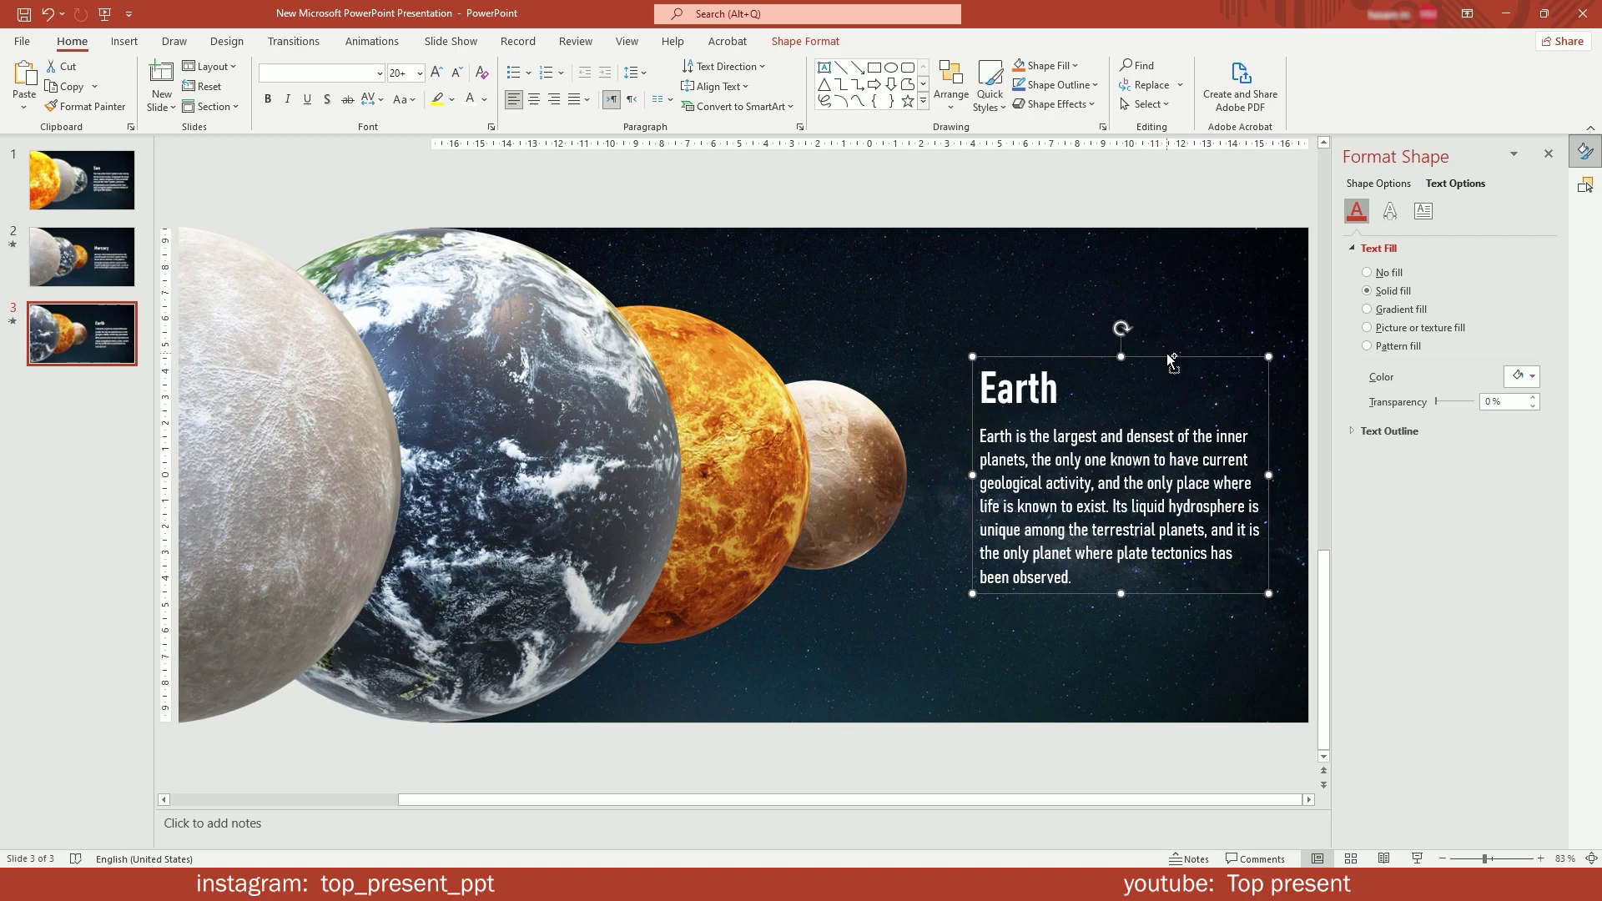
Paste the Earth text box onto slide 2, placed just outside the slide's right edge, with its text fill transparency at 100%.
{"action": "scroll", "coordinate": [203, 336], "scroll_direction": "up", "scroll_amount": 1}
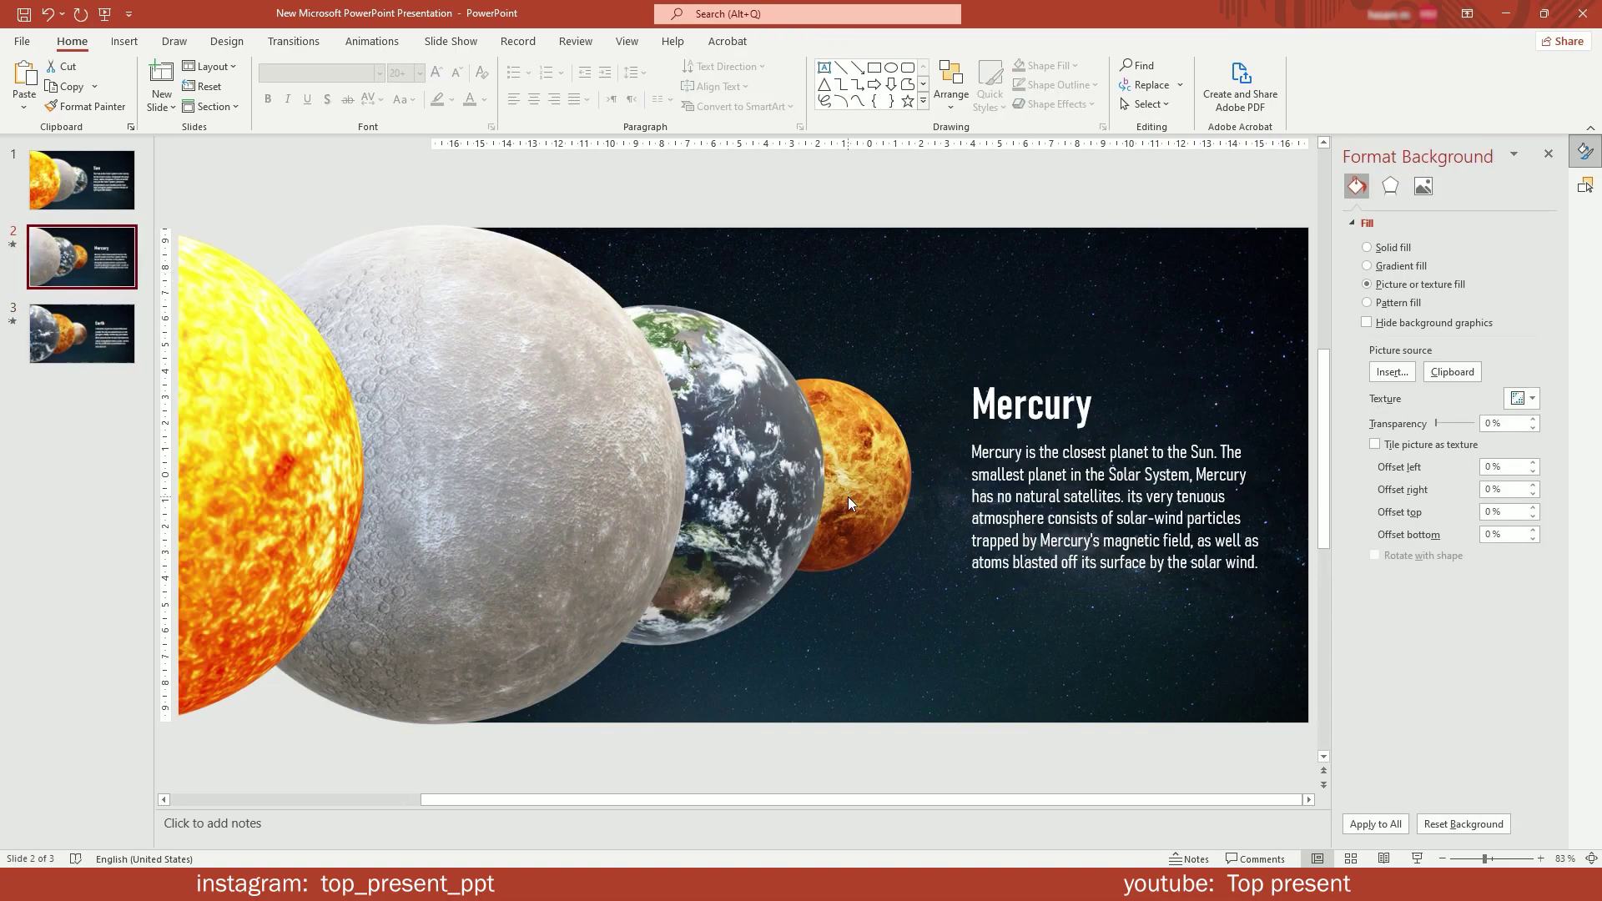
{"action": "key", "text": "ctrl+v"}
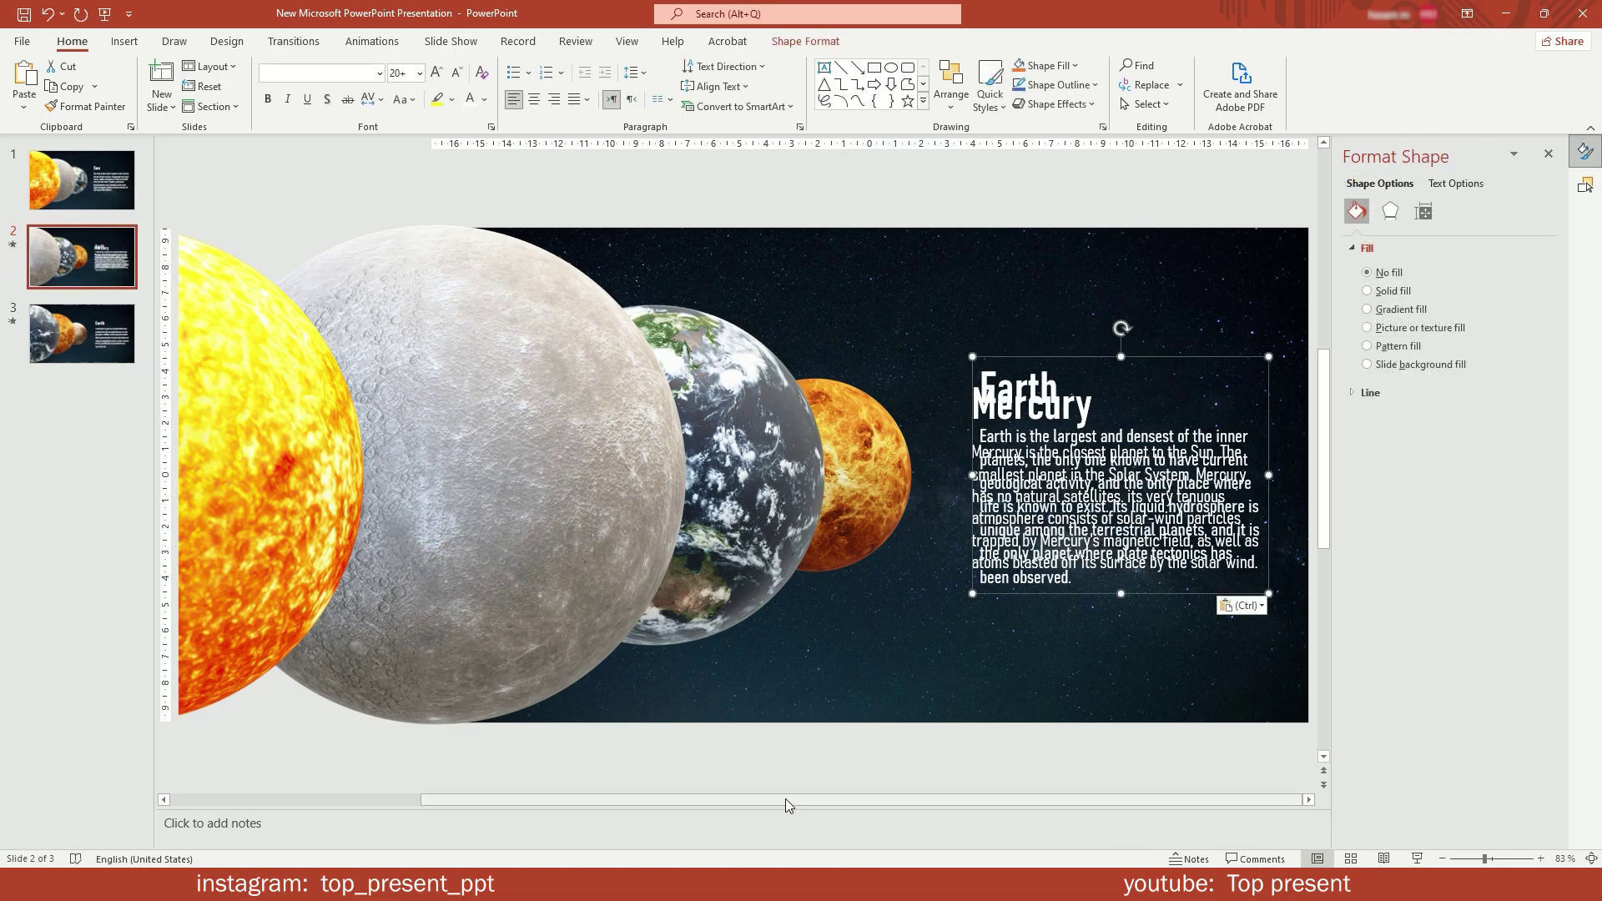
{"action": "left_click_drag", "start_coordinate": [996, 354], "coordinate": [1289, 354]}
{"action": "left_click_drag", "start_coordinate": [1042, 797], "coordinate": [1212, 798]}
{"action": "left_click_drag", "start_coordinate": [1084, 357], "coordinate": [1135, 363]}
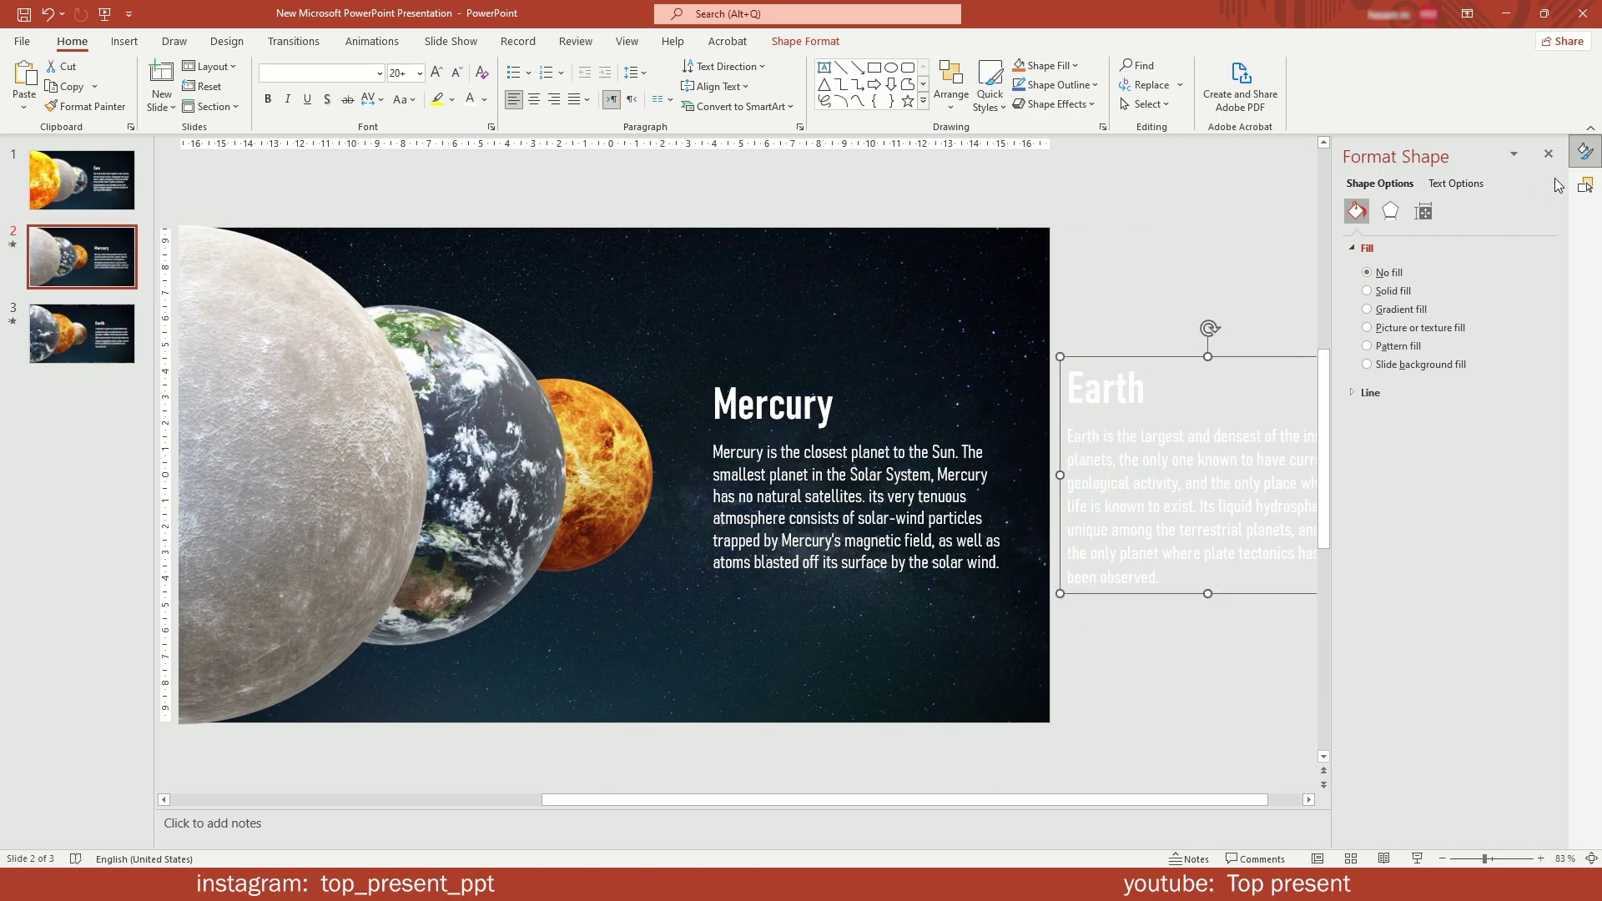
{"action": "left_click", "coordinate": [1483, 180]}
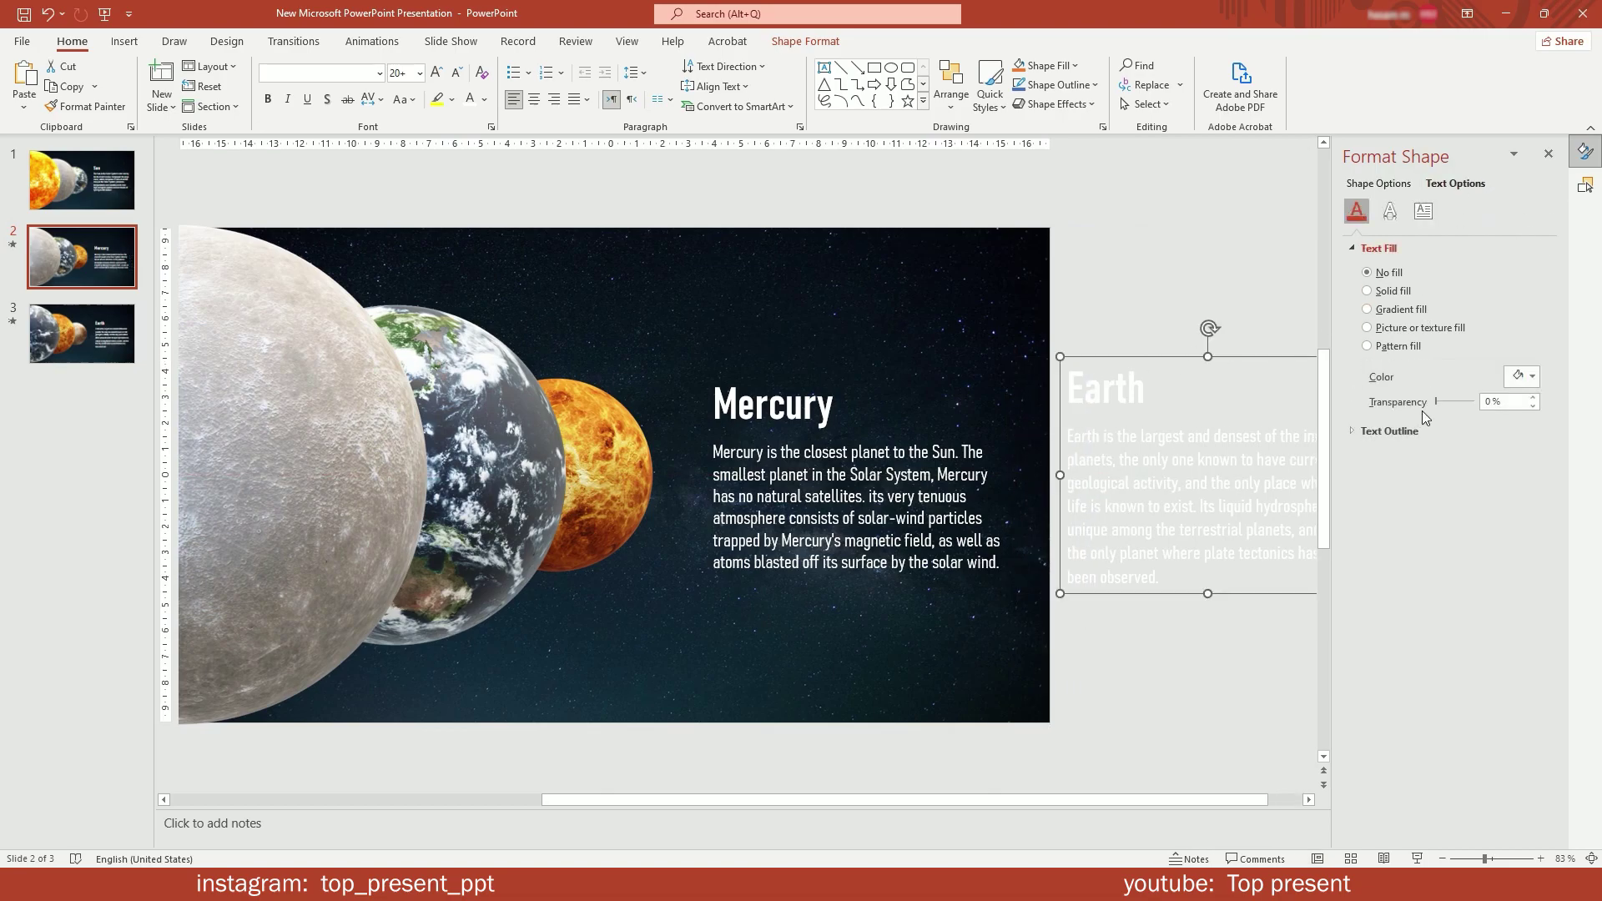
{"action": "left_click_drag", "start_coordinate": [1437, 402], "coordinate": [1473, 403]}
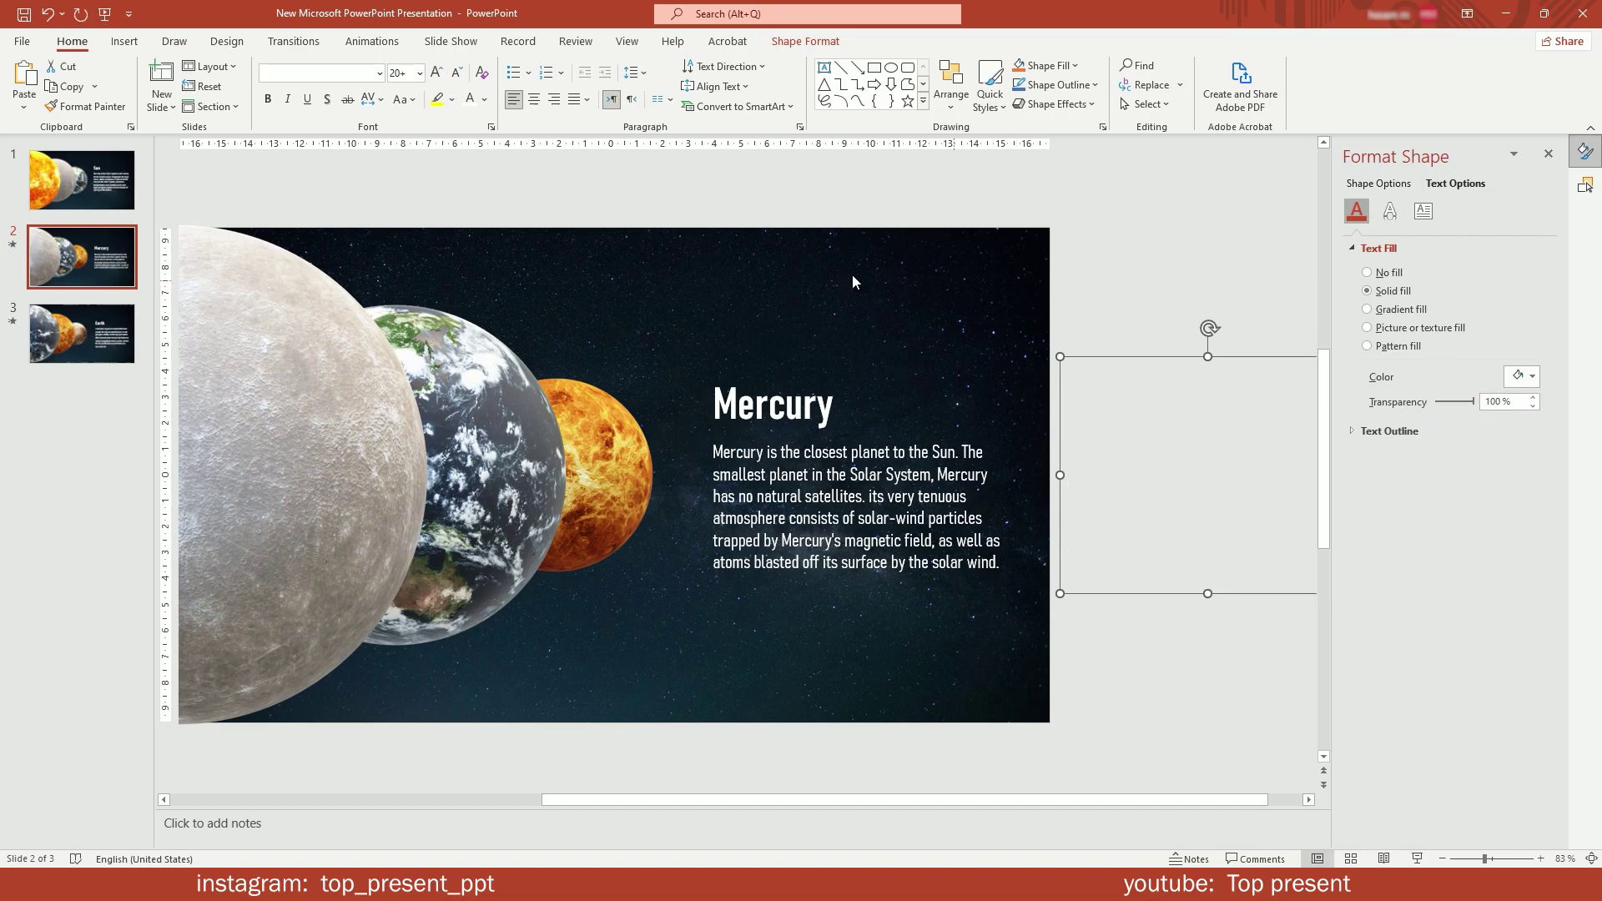
Delete the leftover transparent Sun text box from slide 3.
{"action": "left_click", "coordinate": [80, 359]}
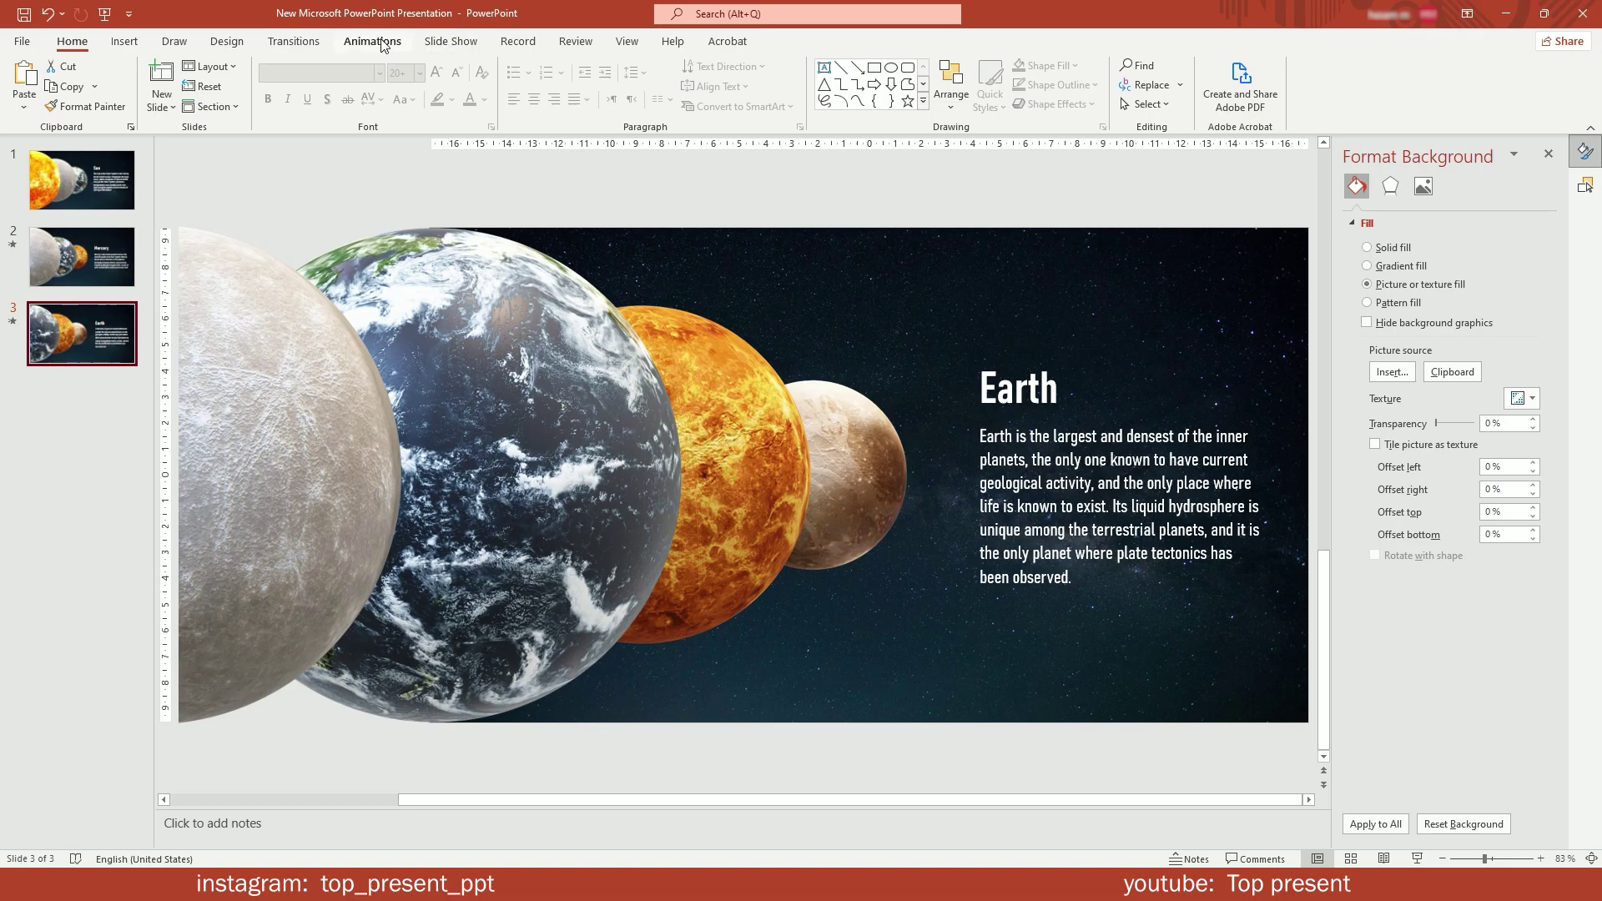
{"action": "left_click", "coordinate": [320, 46]}
{"action": "key", "text": "alt+F10"}
{"action": "left_click", "coordinate": [1433, 313]}
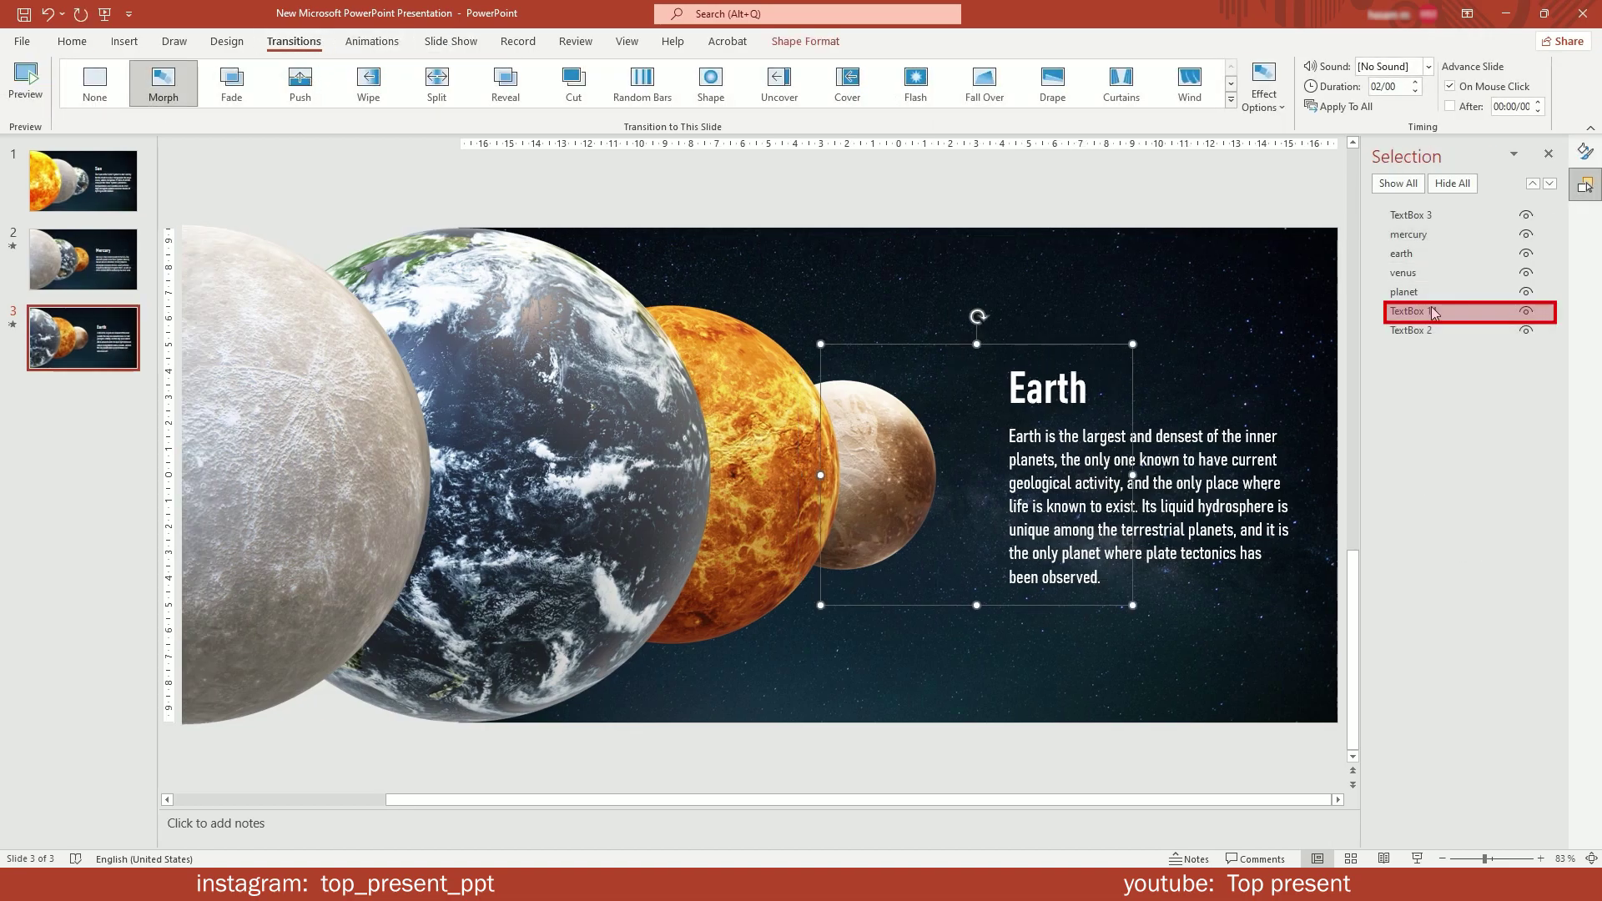
{"action": "left_click", "coordinate": [1462, 292]}
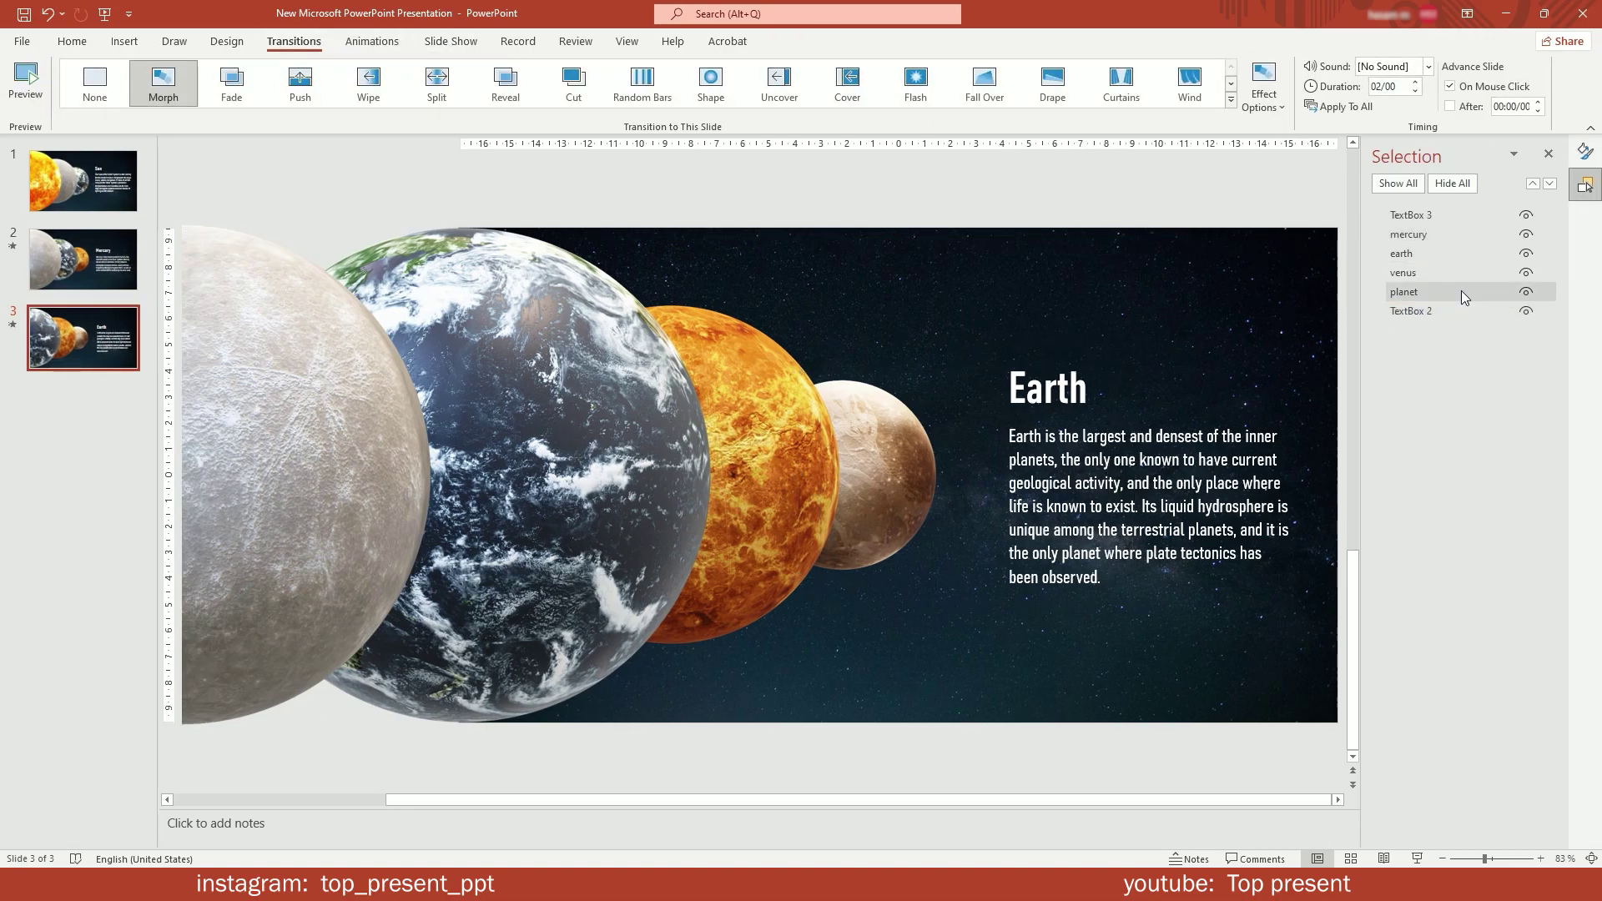
Send slide 2's Mercury text box (TextBox 2) backward behind all the planets, directly above TextBox 14 in the stacking order.
{"action": "left_click", "coordinate": [125, 284]}
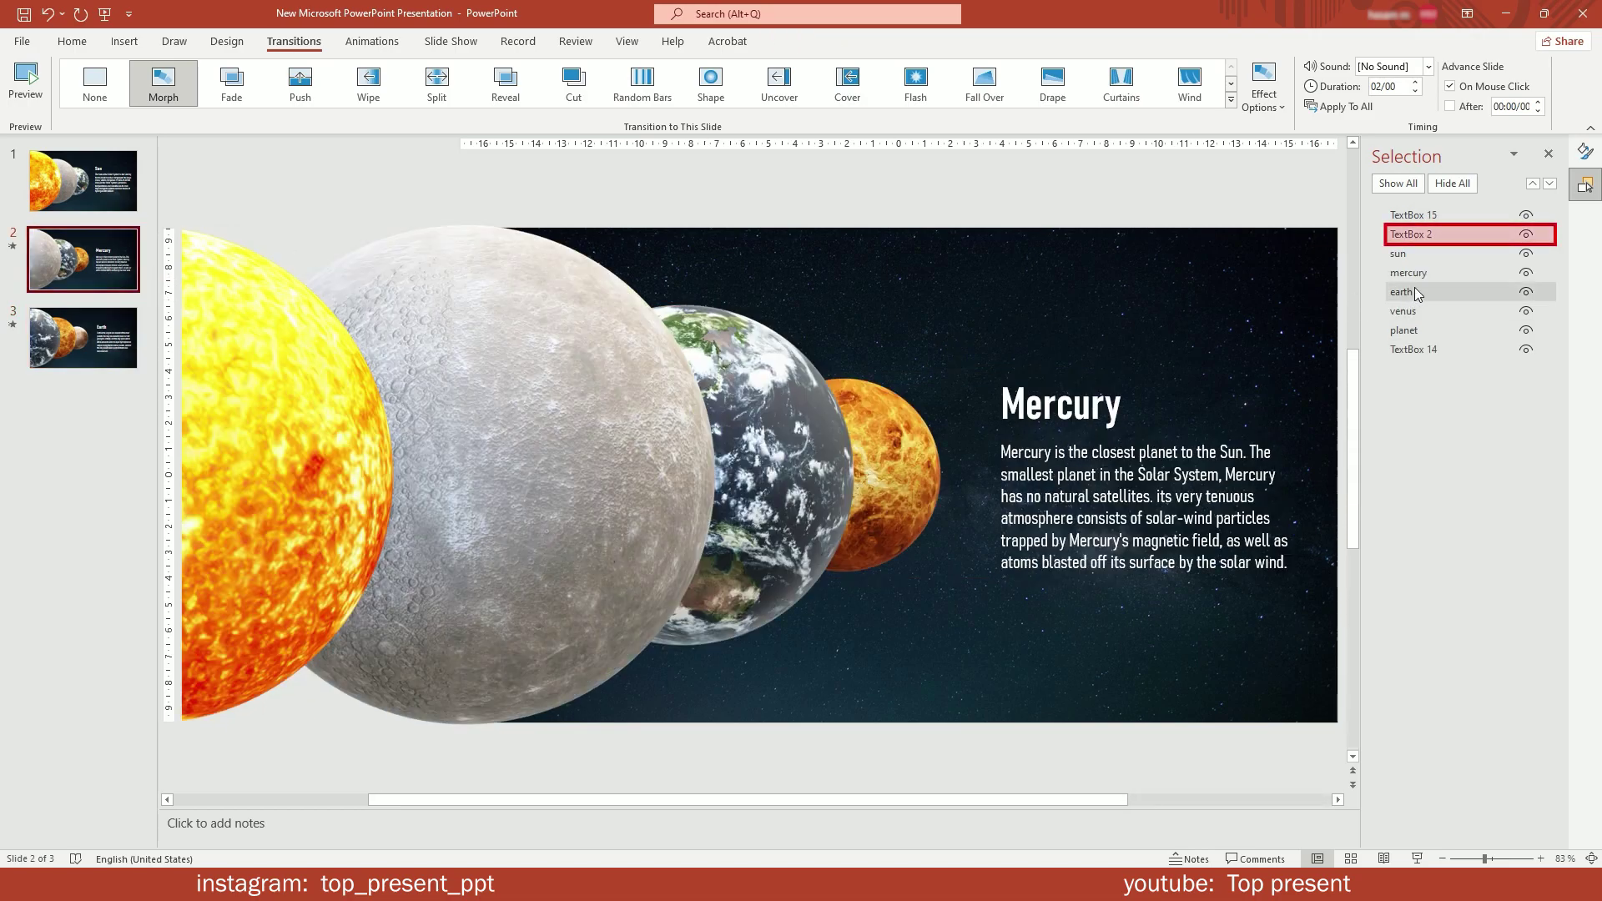
{"action": "left_click", "coordinate": [1425, 240]}
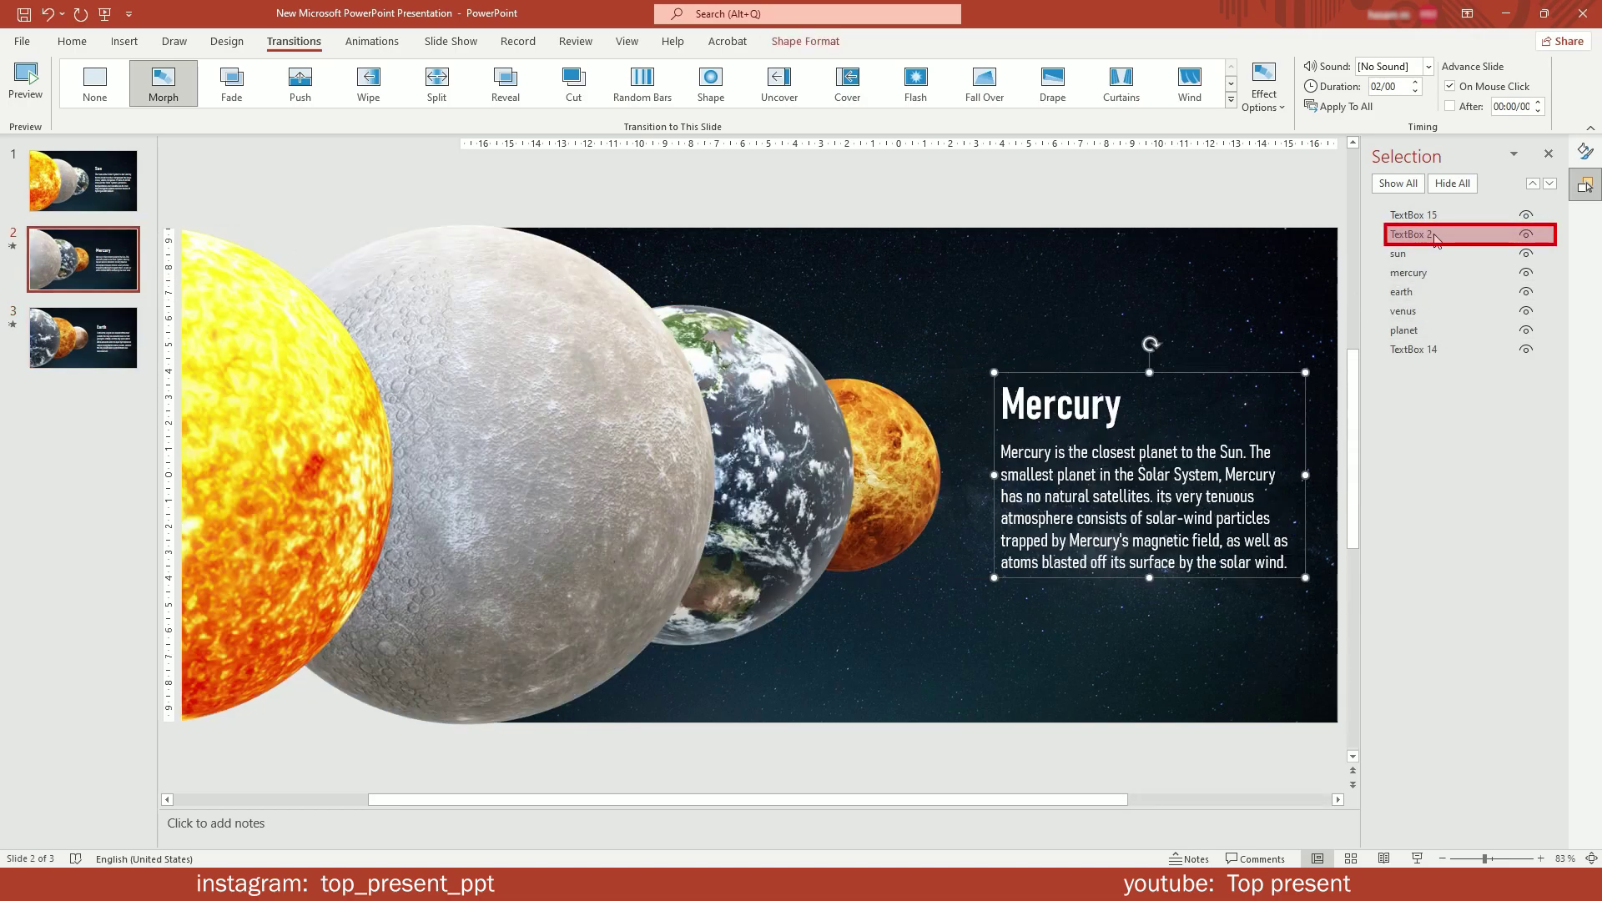
{"action": "key", "text": "ctrl+bracketleft"}
{"action": "key", "text": "ctrl+bracketleft"}
{"action": "key", "text": "ctrl+bracketleft"}
{"action": "key", "text": "ctrl+bracketleft"}
{"action": "key", "text": "ctrl+bracketleft"}
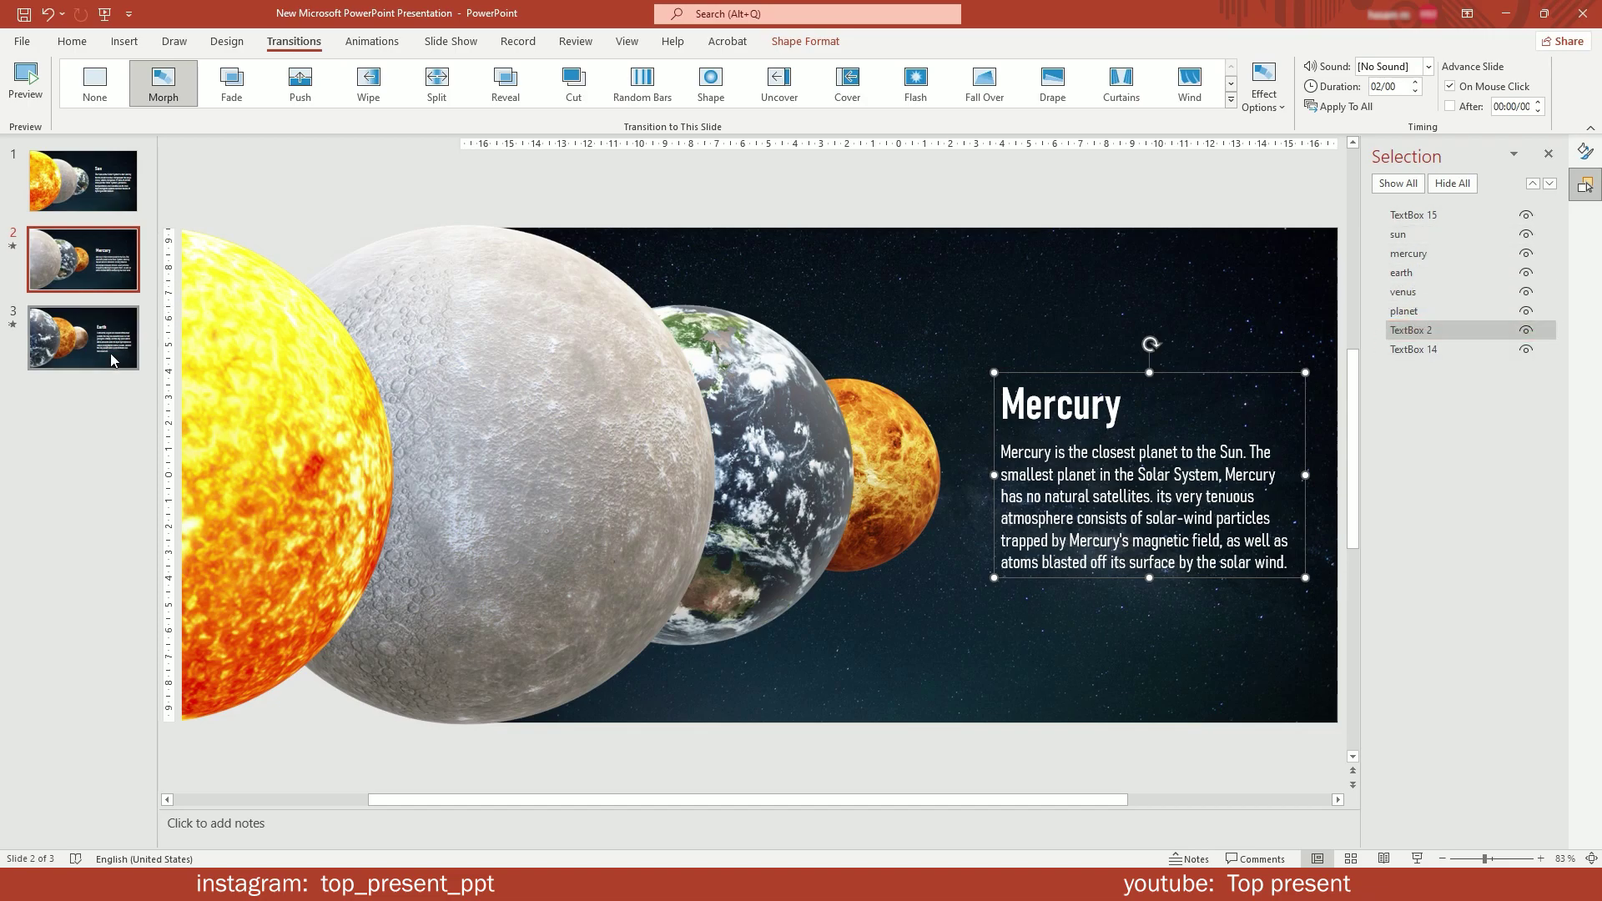
Move slide 3's Earth text box (TextBox 3) below the planets in the stacking order and apply the Morph transition again.
{"action": "left_click", "coordinate": [113, 360]}
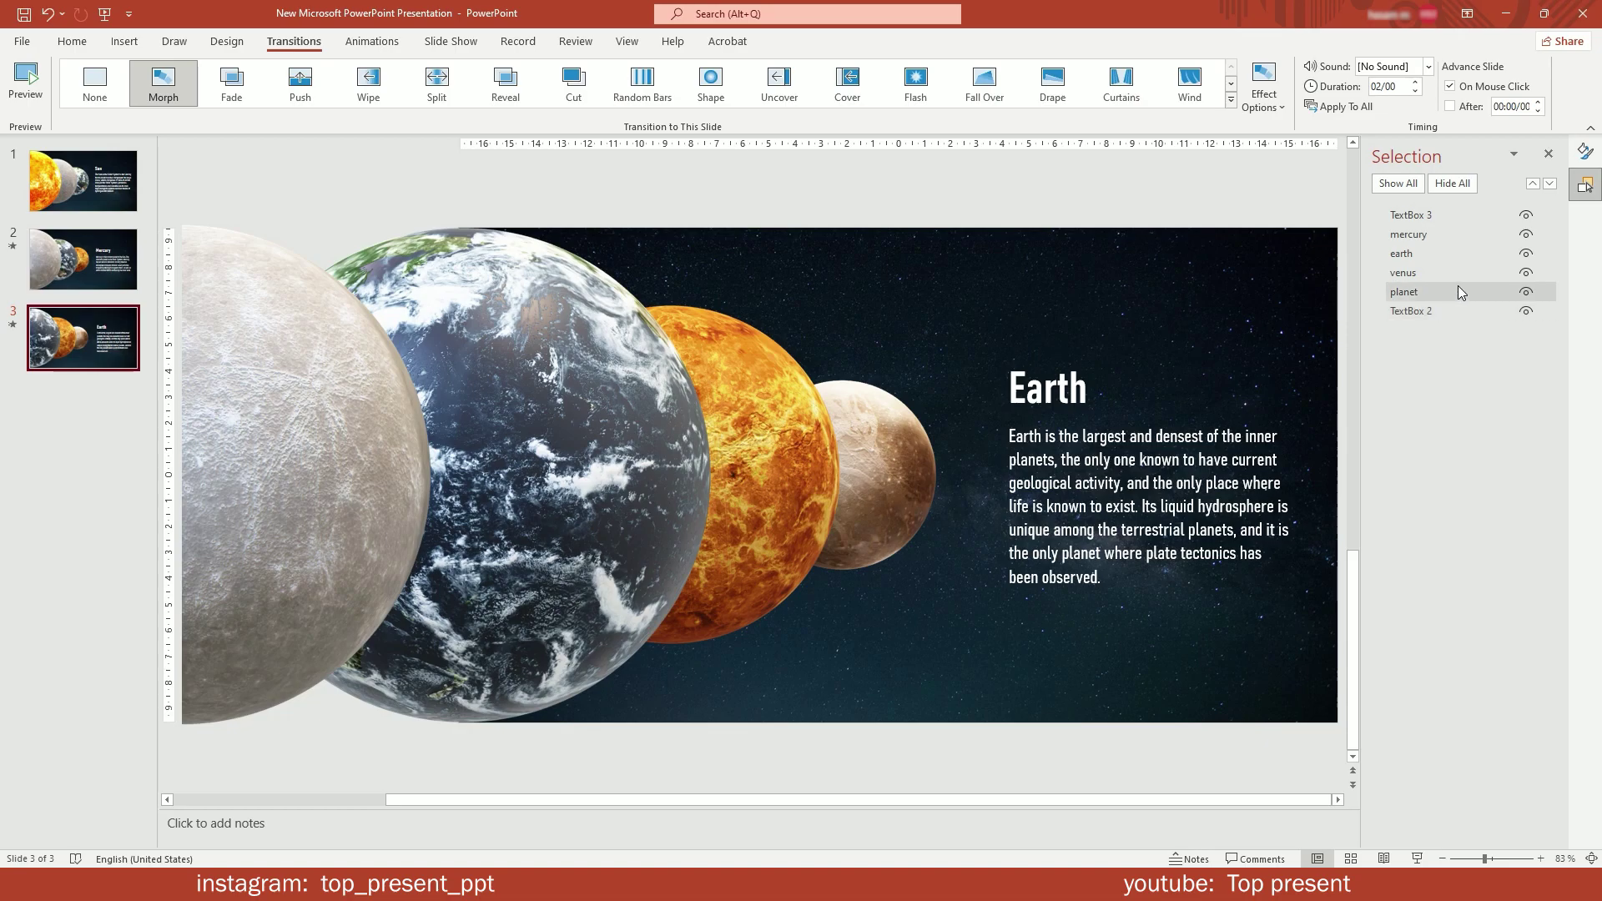
{"action": "left_click_drag", "start_coordinate": [1419, 217], "coordinate": [1469, 308]}
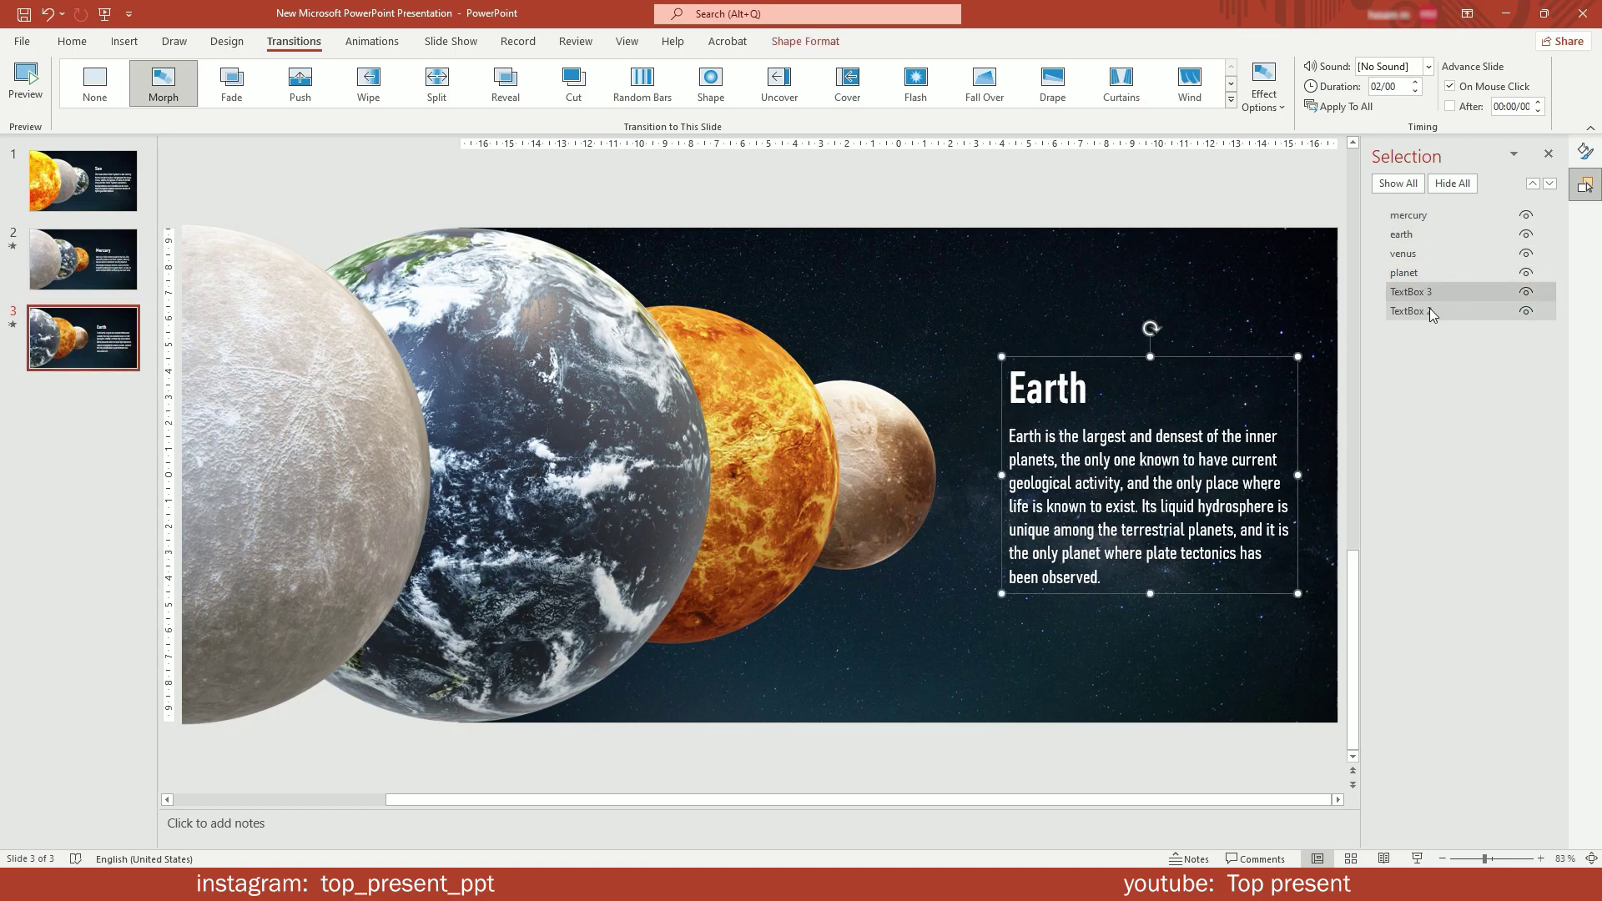
{"action": "left_click", "coordinate": [164, 90]}
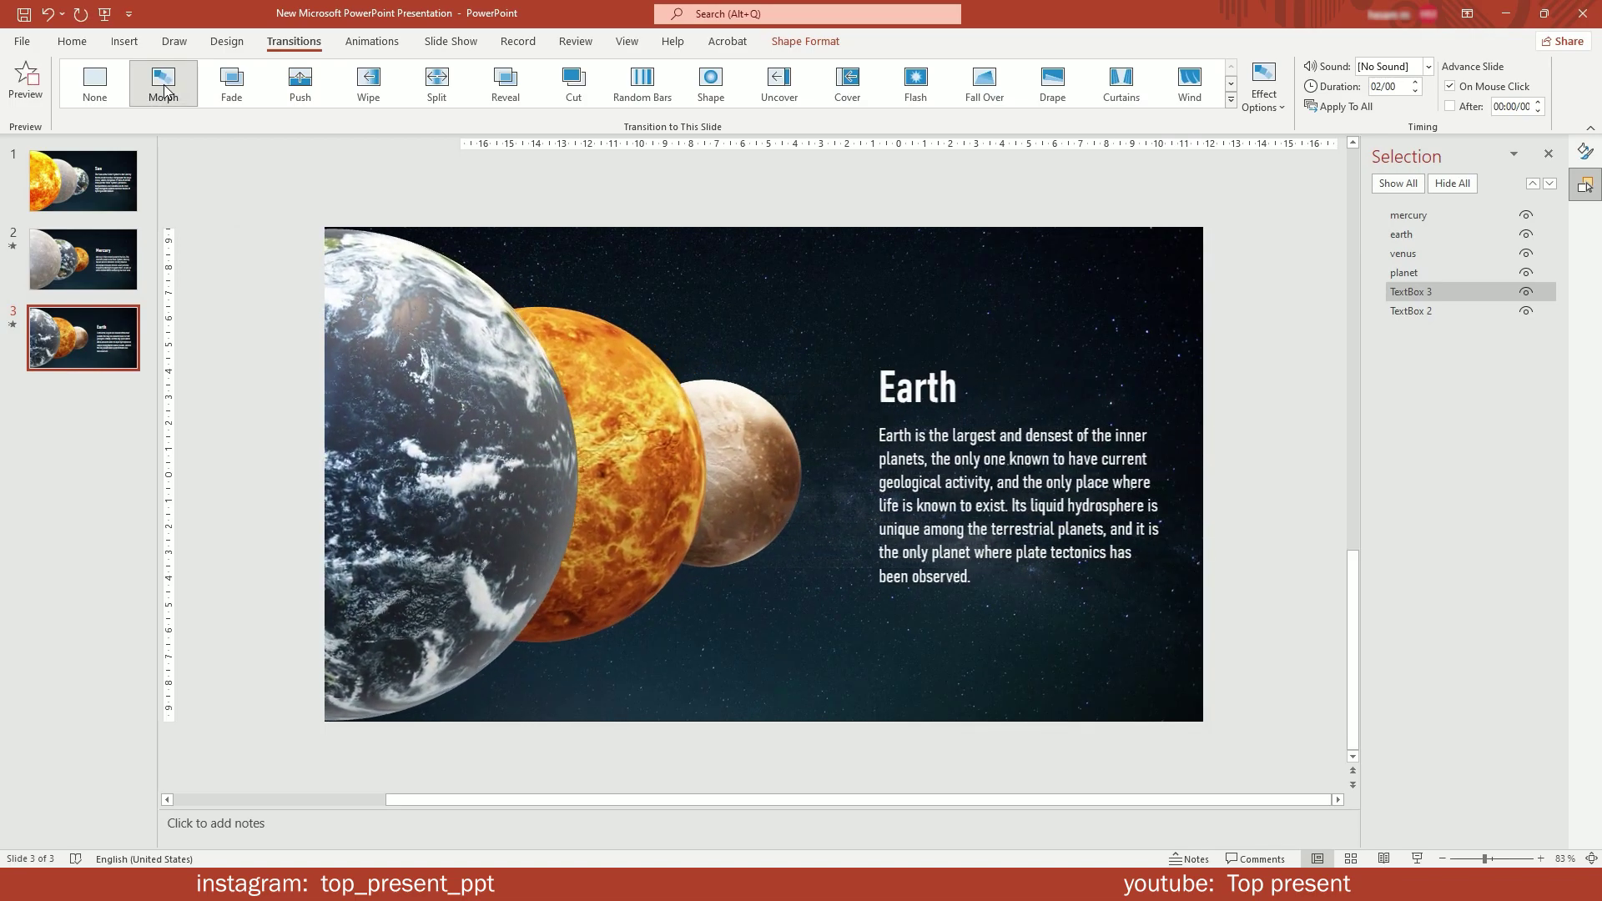
Duplicate the Sun slide (slide 1).
{"action": "left_click", "coordinate": [65, 187]}
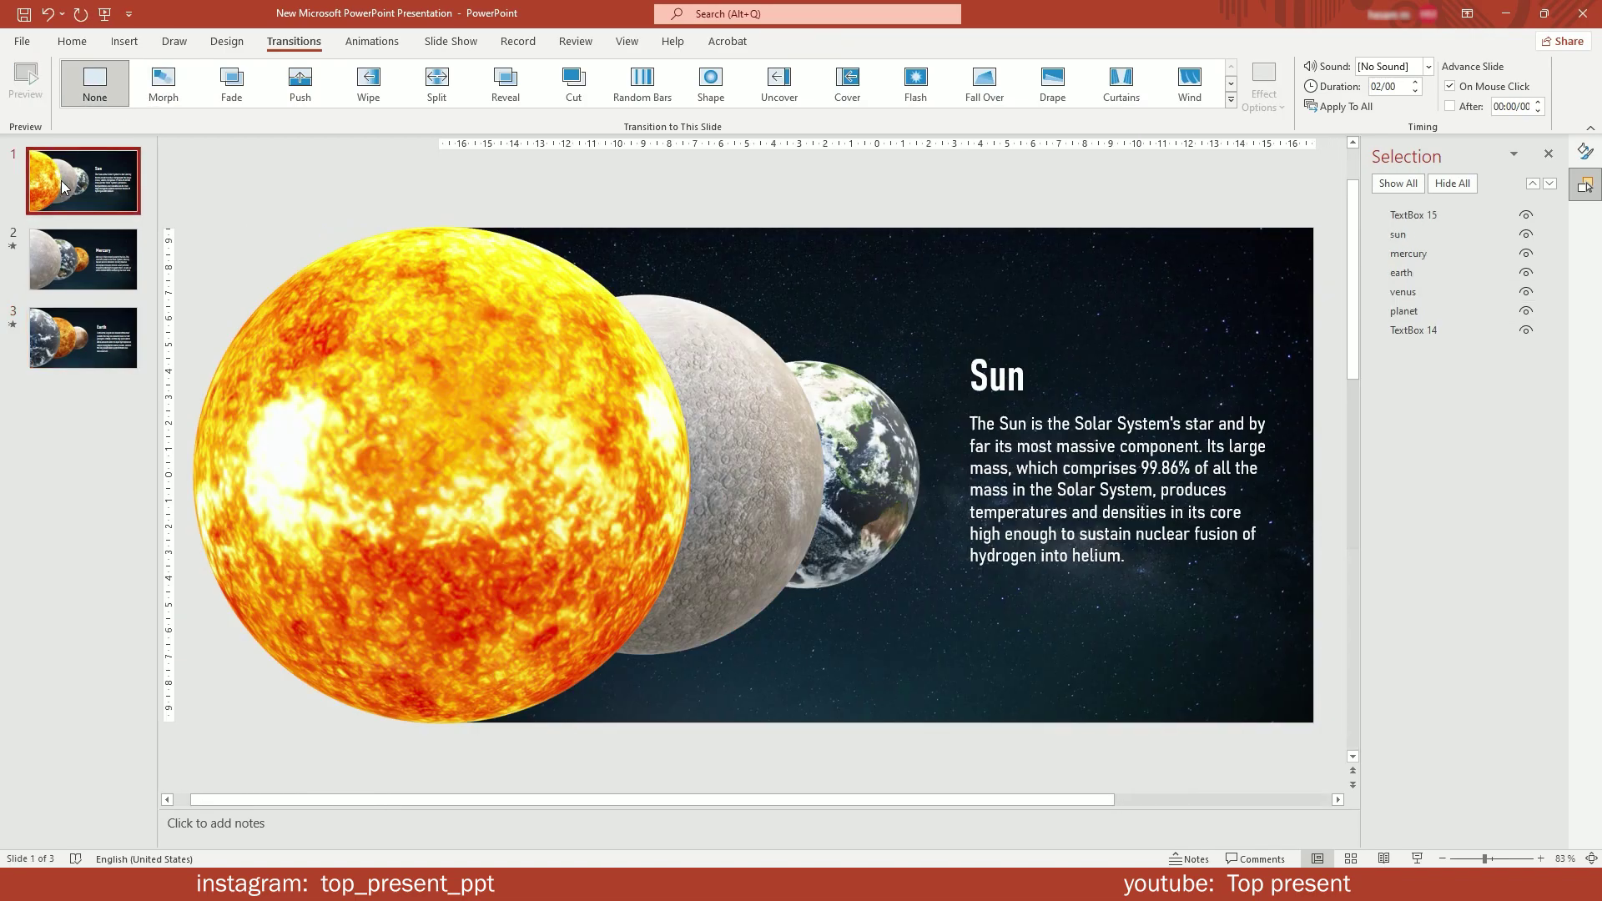
{"action": "right_click", "coordinate": [114, 187]}
{"action": "left_click", "coordinate": [195, 327]}
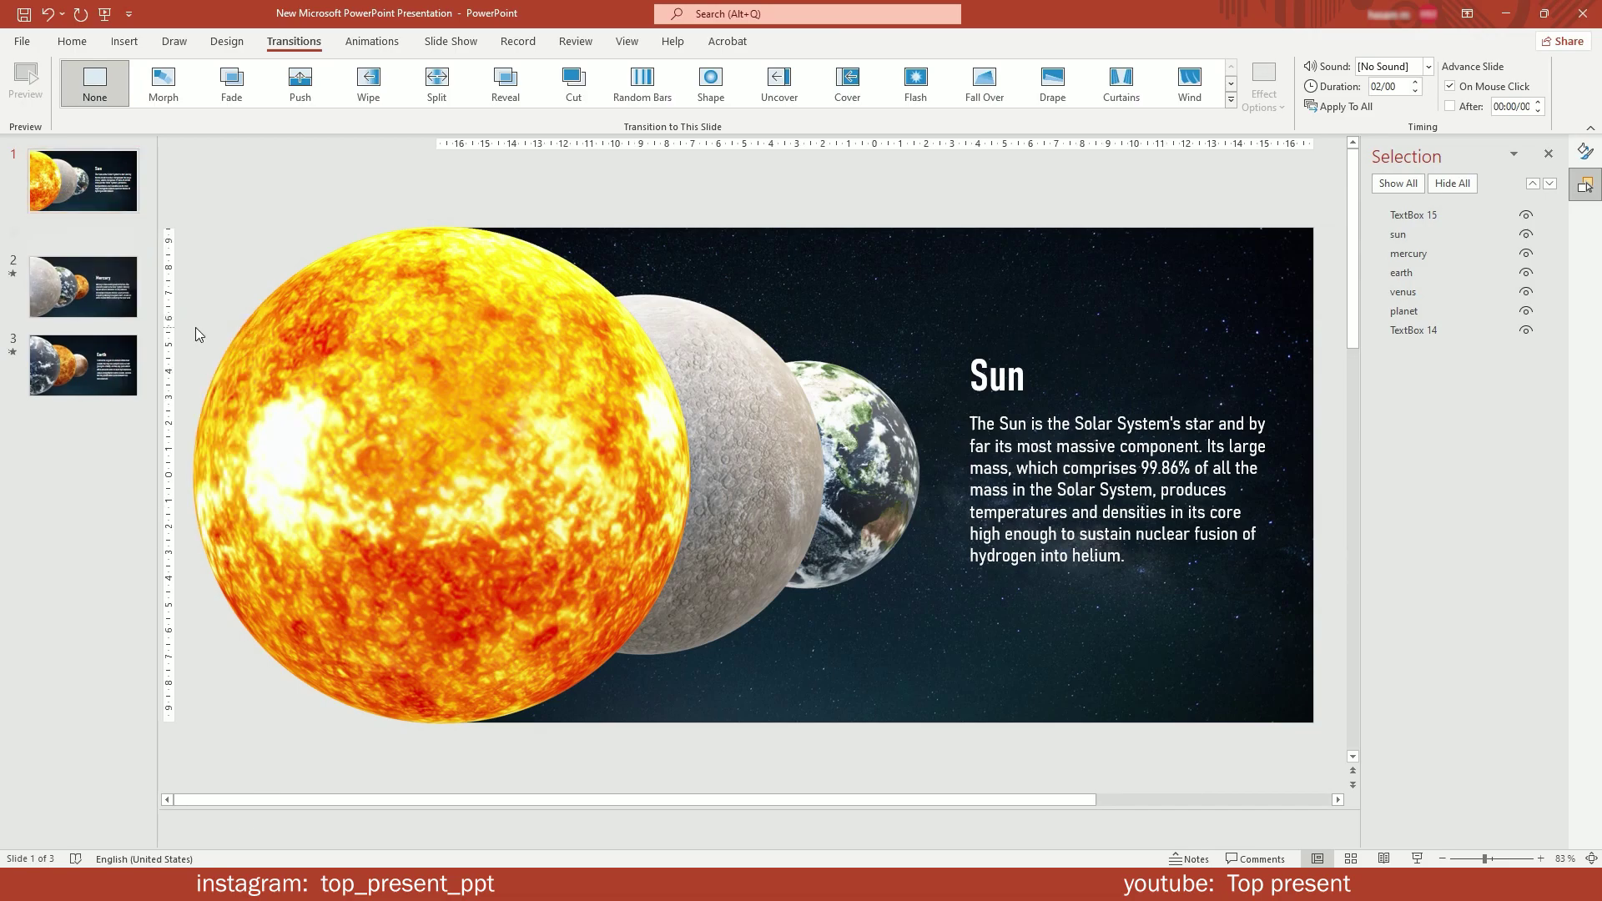
Delete the off-slide transparent text box (TextBox 15) from slide 1.
{"action": "left_click", "coordinate": [92, 184]}
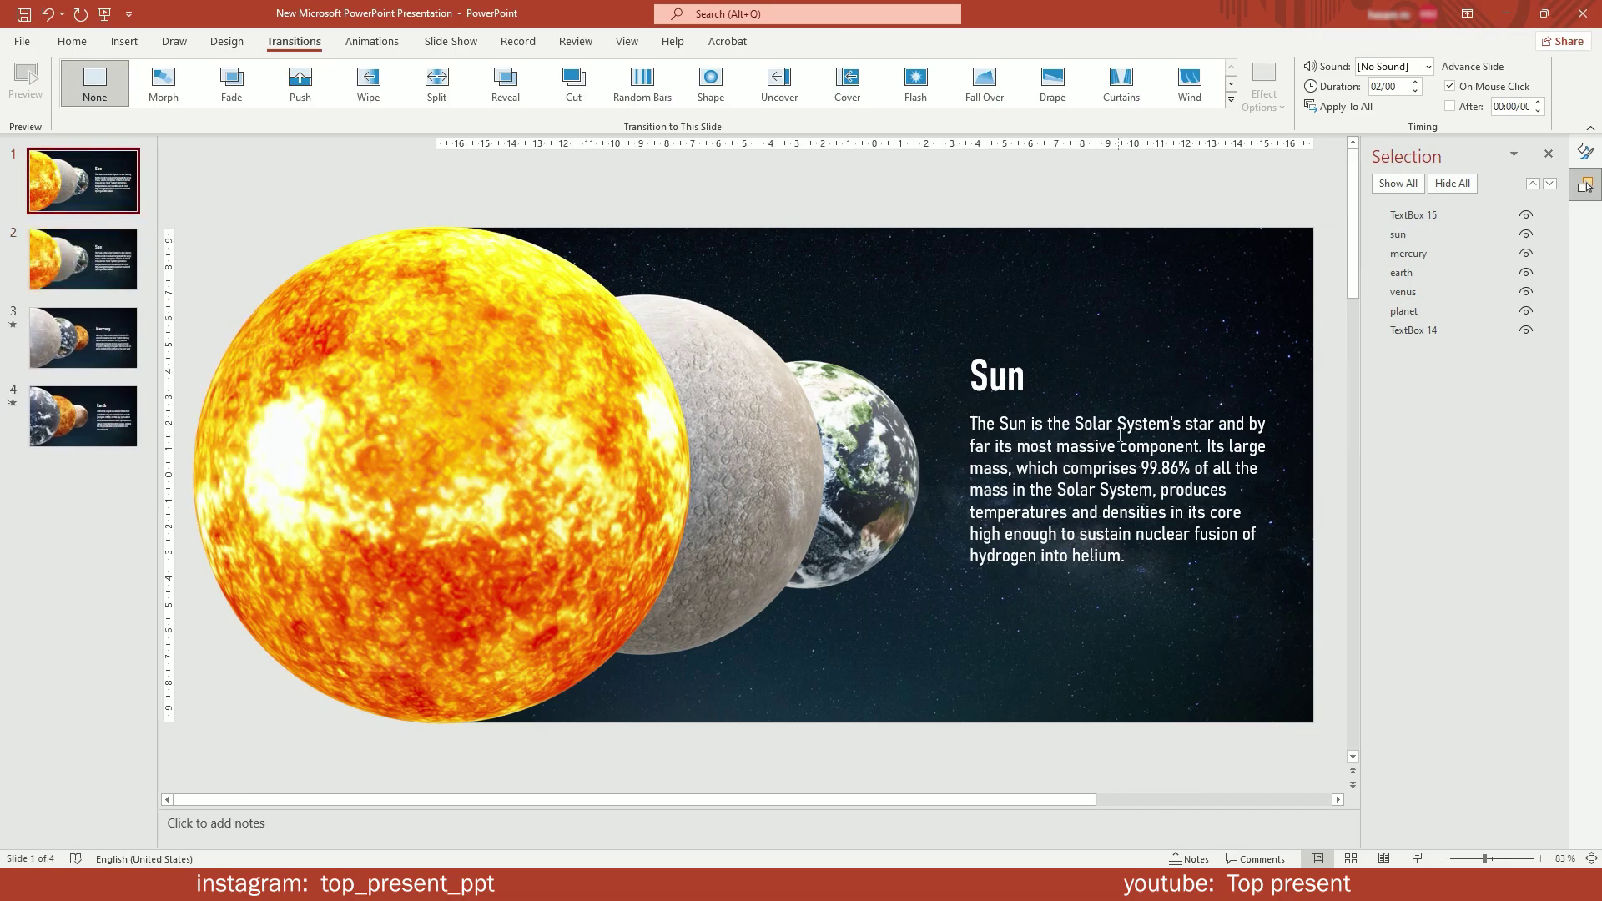
{"action": "left_click", "coordinate": [1083, 425]}
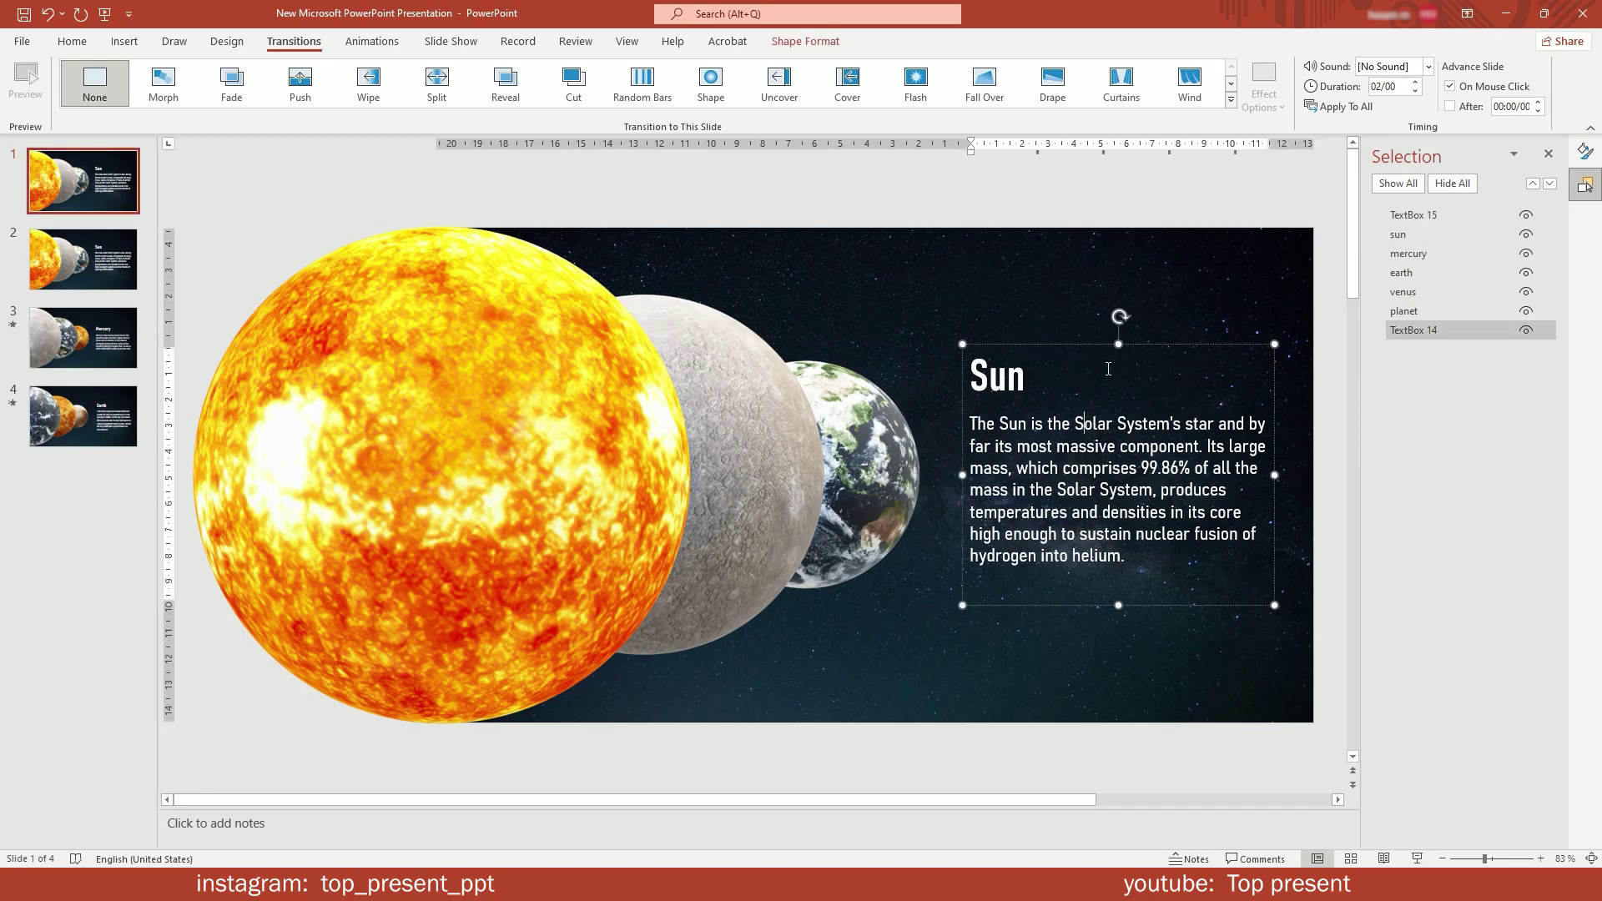
{"action": "left_click", "coordinate": [1414, 216]}
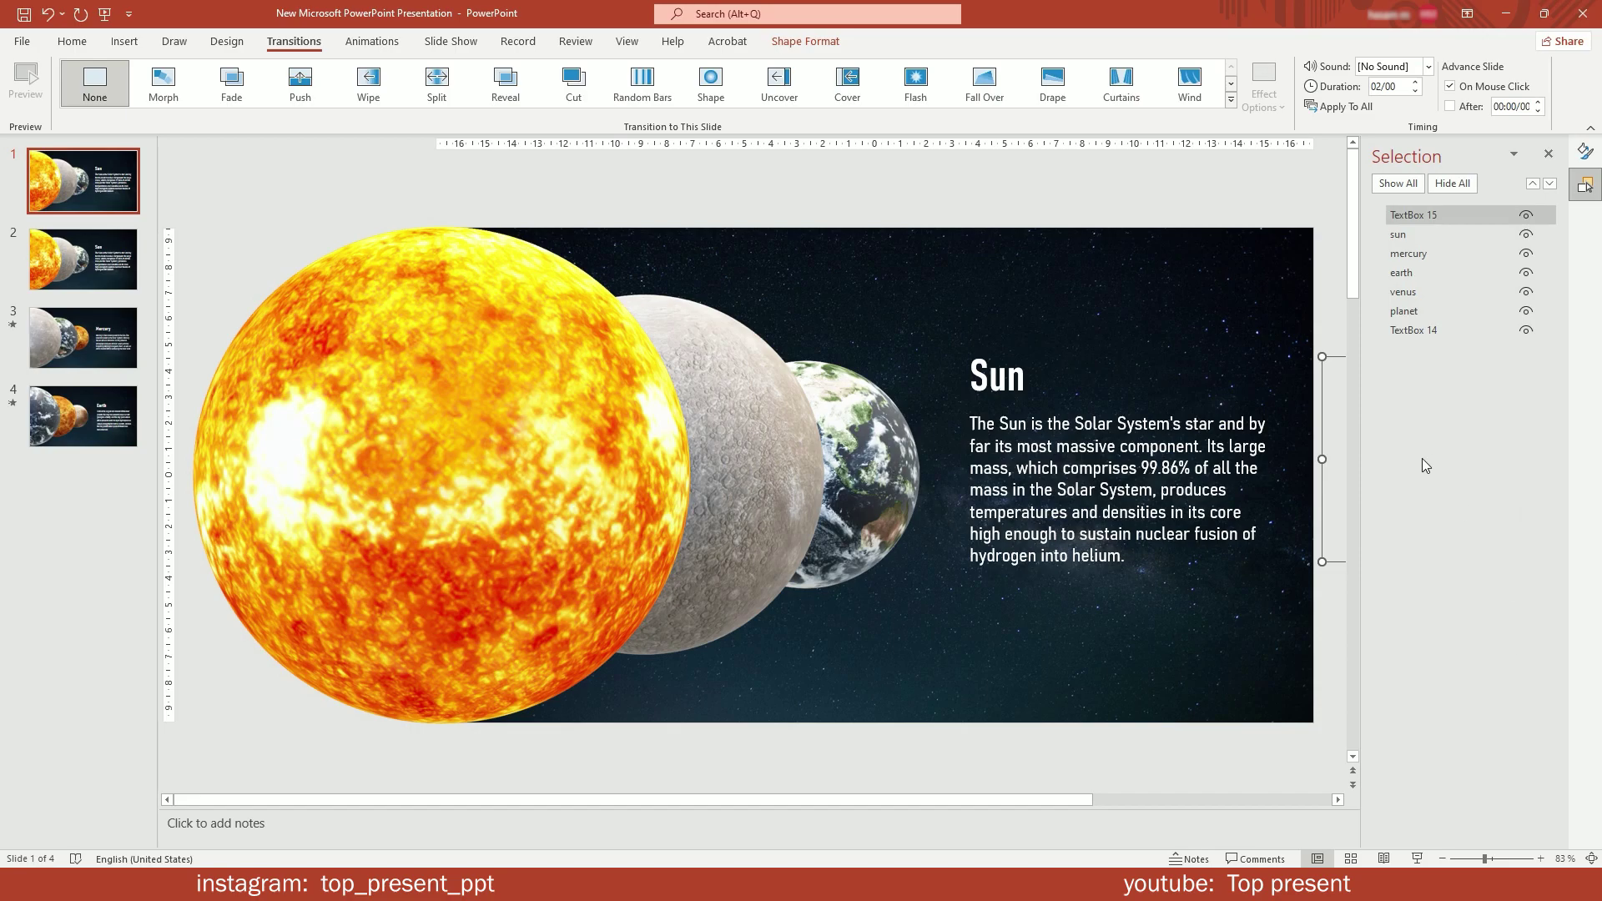
{"action": "key", "text": "Delete"}
Move slide 1's Sun text box off the slide's right edge and make its text fill fully transparent.
{"action": "left_click_drag", "start_coordinate": [984, 351], "coordinate": [1336, 347]}
{"action": "left_click", "coordinate": [1586, 151]}
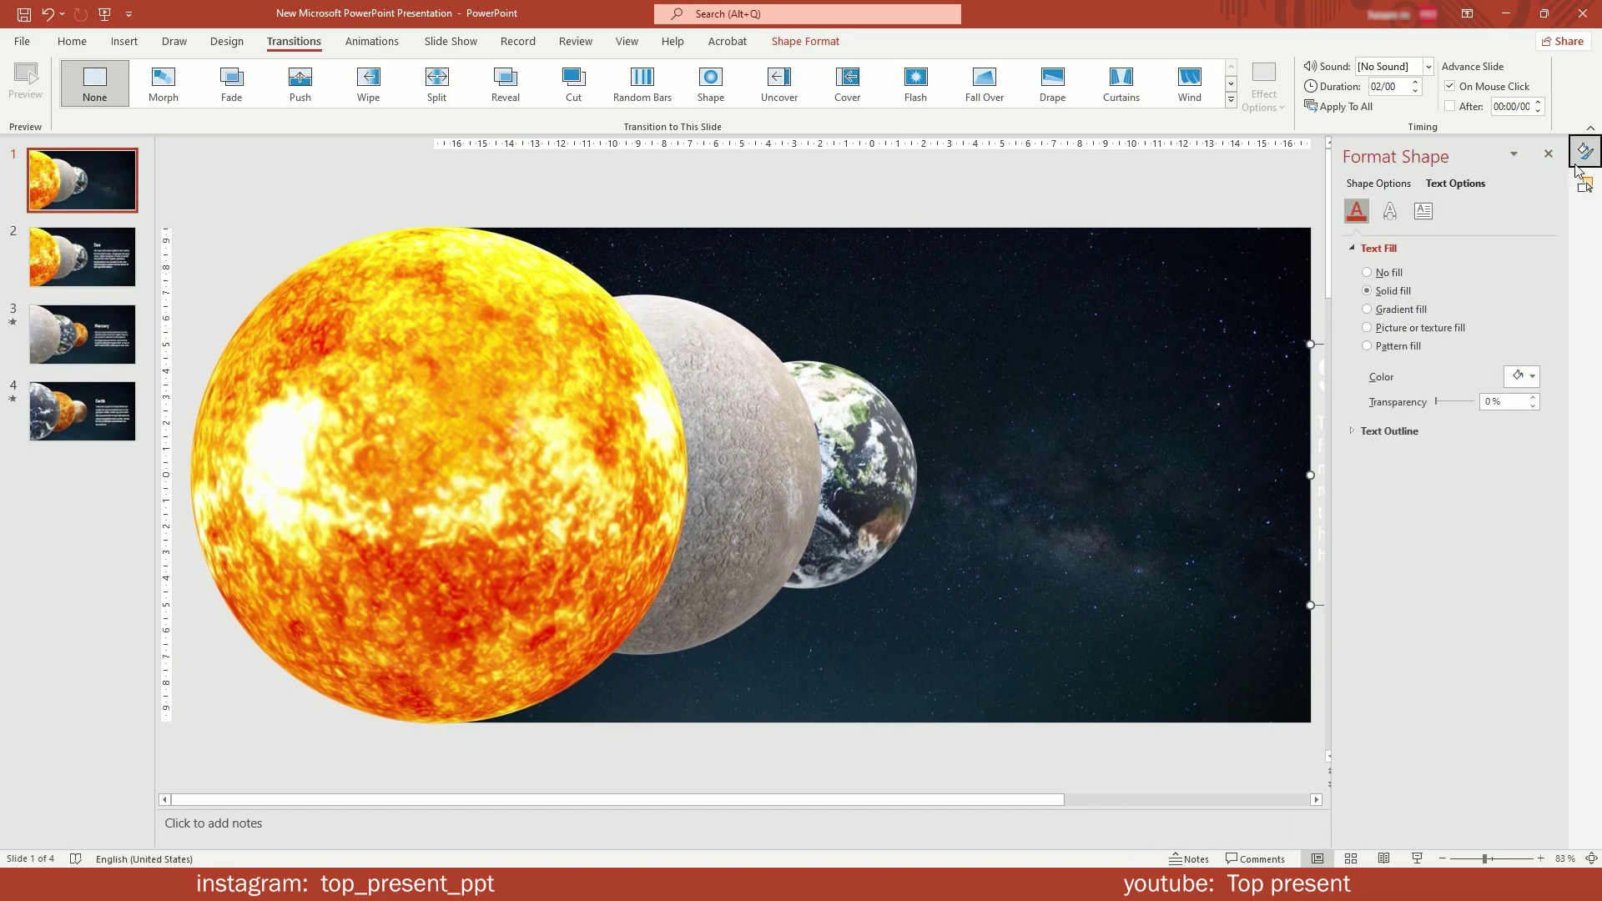
{"action": "left_click_drag", "start_coordinate": [1437, 402], "coordinate": [1500, 409]}
{"action": "left_click", "coordinate": [808, 466]}
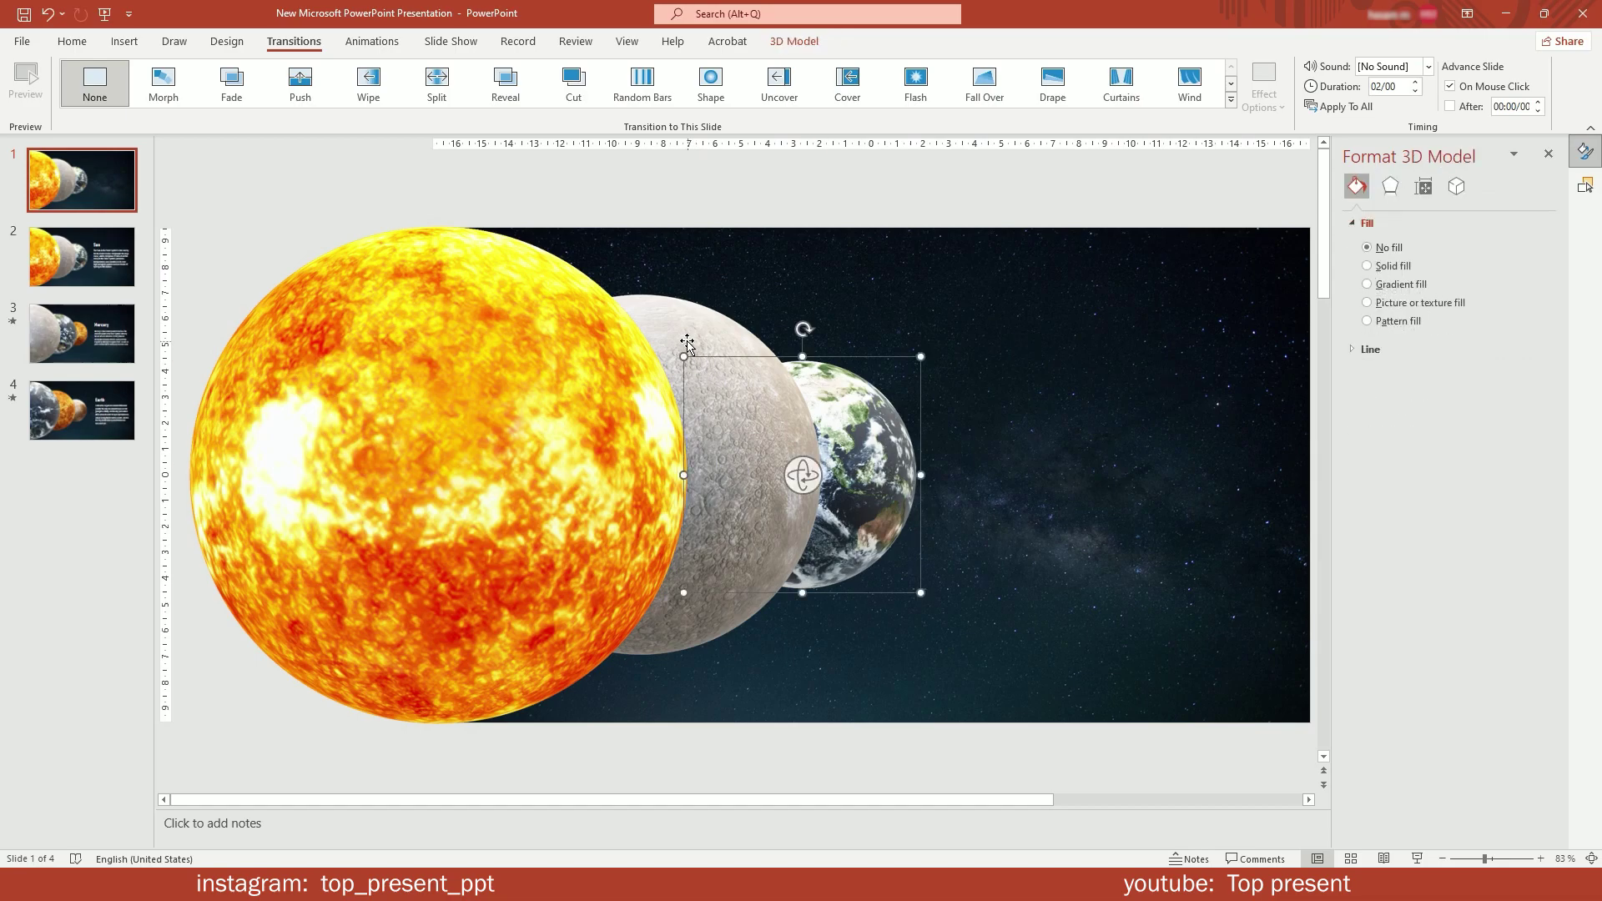
{"action": "left_click_drag", "start_coordinate": [424, 435], "coordinate": [485, 440]}
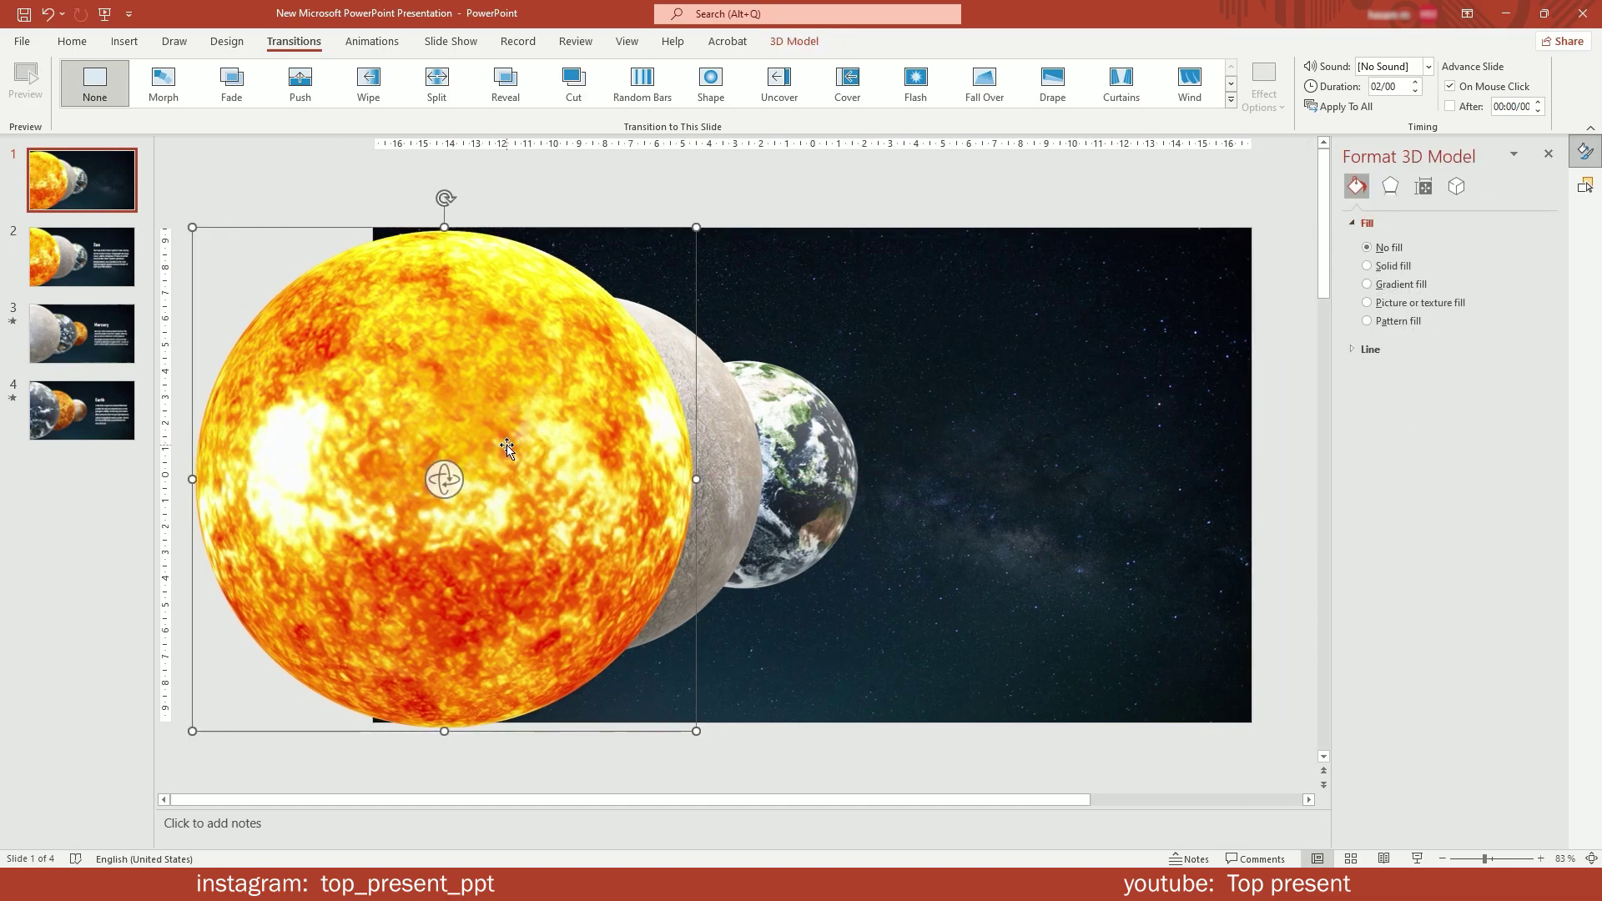
{"action": "key", "text": "ctrl+z"}
Shrink the Earth model on slide 1 to about 6.9 cm and align it to the vertical middle of the slide.
{"action": "left_click", "coordinate": [808, 469]}
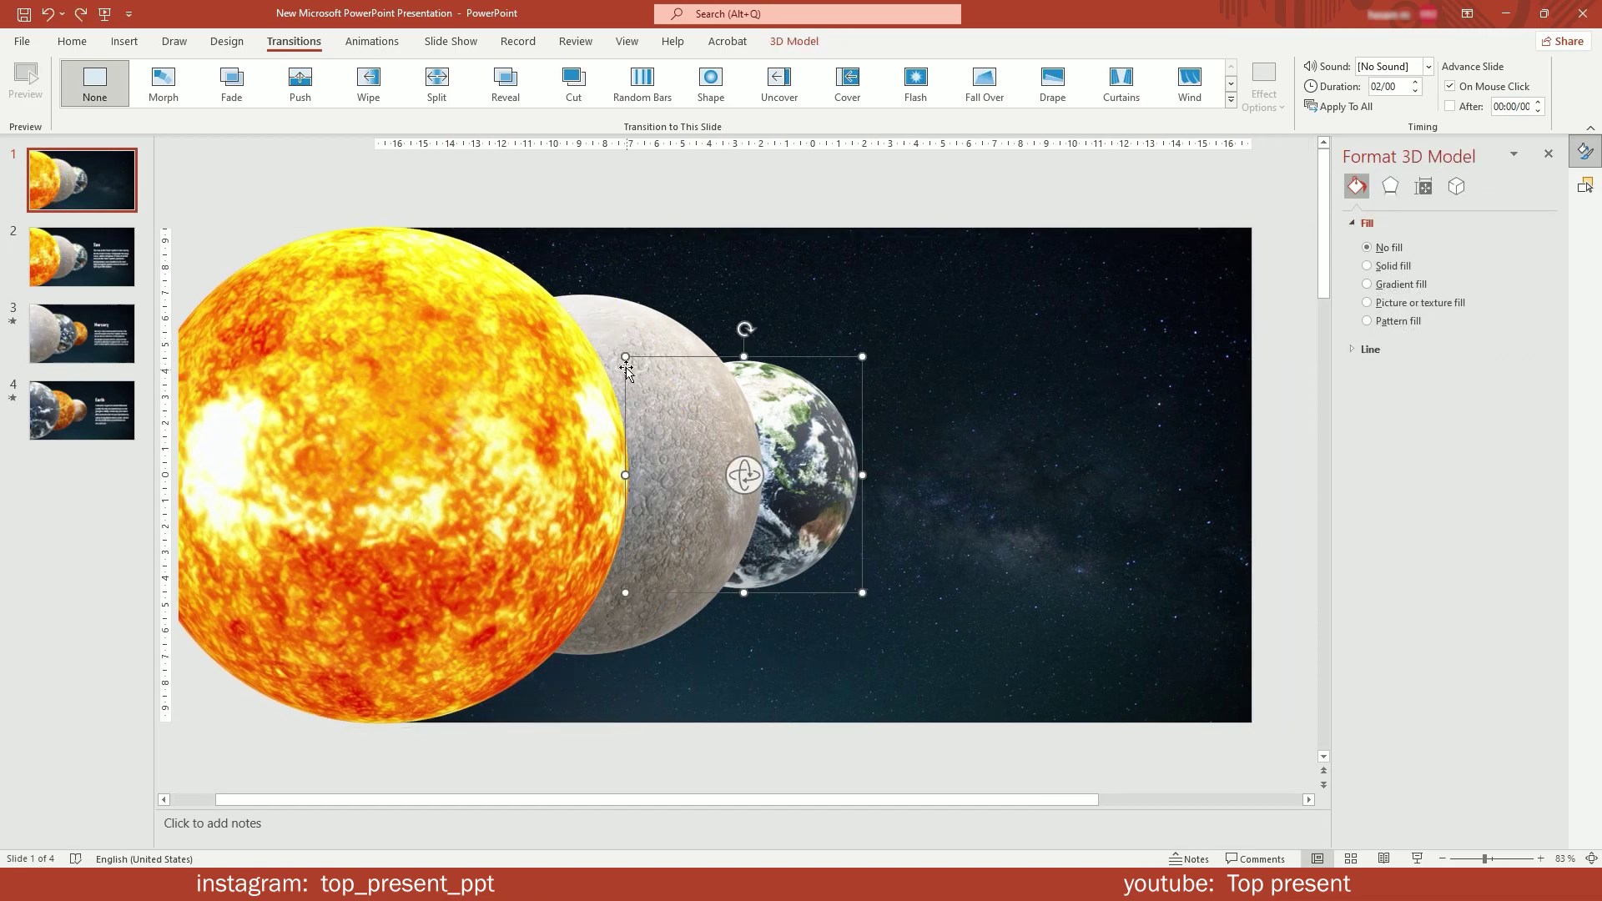
{"action": "left_click", "coordinate": [619, 335]}
{"action": "left_click", "coordinate": [818, 438]}
{"action": "left_click_drag", "start_coordinate": [625, 357], "coordinate": [681, 412]}
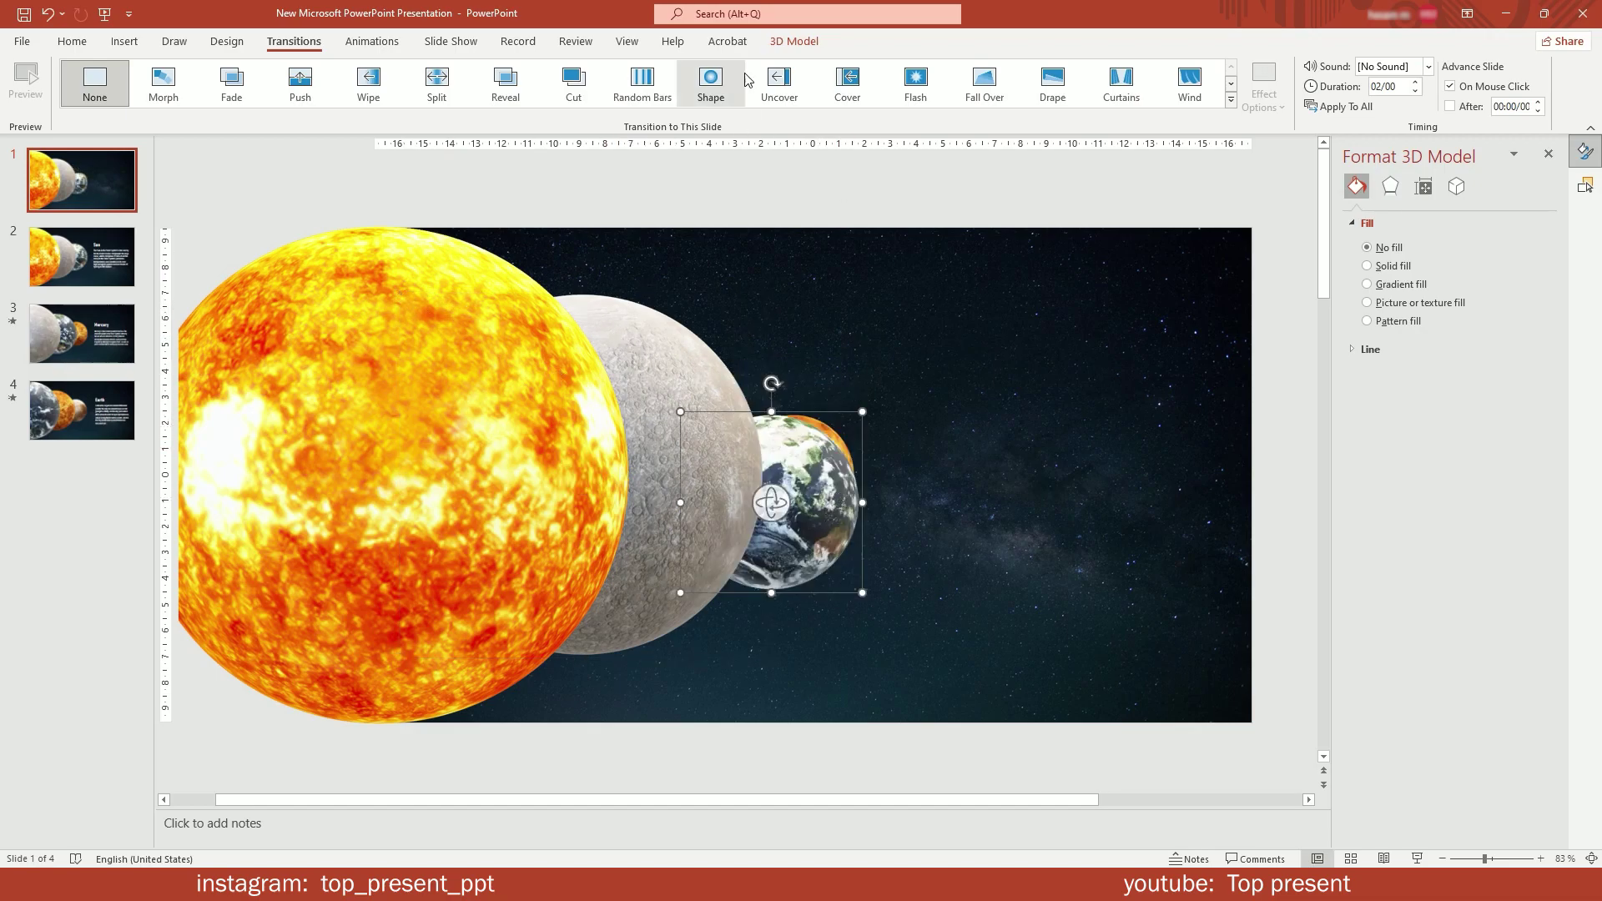
{"action": "left_click", "coordinate": [795, 41]}
{"action": "left_click", "coordinate": [722, 83]}
{"action": "left_click", "coordinate": [735, 225]}
Shrink the Mercury model on slide 1 to about 9.7 cm and rotate the Earth model in 3D.
{"action": "left_click", "coordinate": [634, 384]}
{"action": "left_click_drag", "start_coordinate": [403, 293], "coordinate": [545, 405]}
{"action": "left_click", "coordinate": [794, 504]}
{"action": "mouse_move", "coordinate": [776, 474]}
{"action": "left_mouse_down"}
{"action": "mouse_move", "coordinate": [841, 481]}
{"action": "mouse_move", "coordinate": [802, 468]}
{"action": "left_mouse_up"}
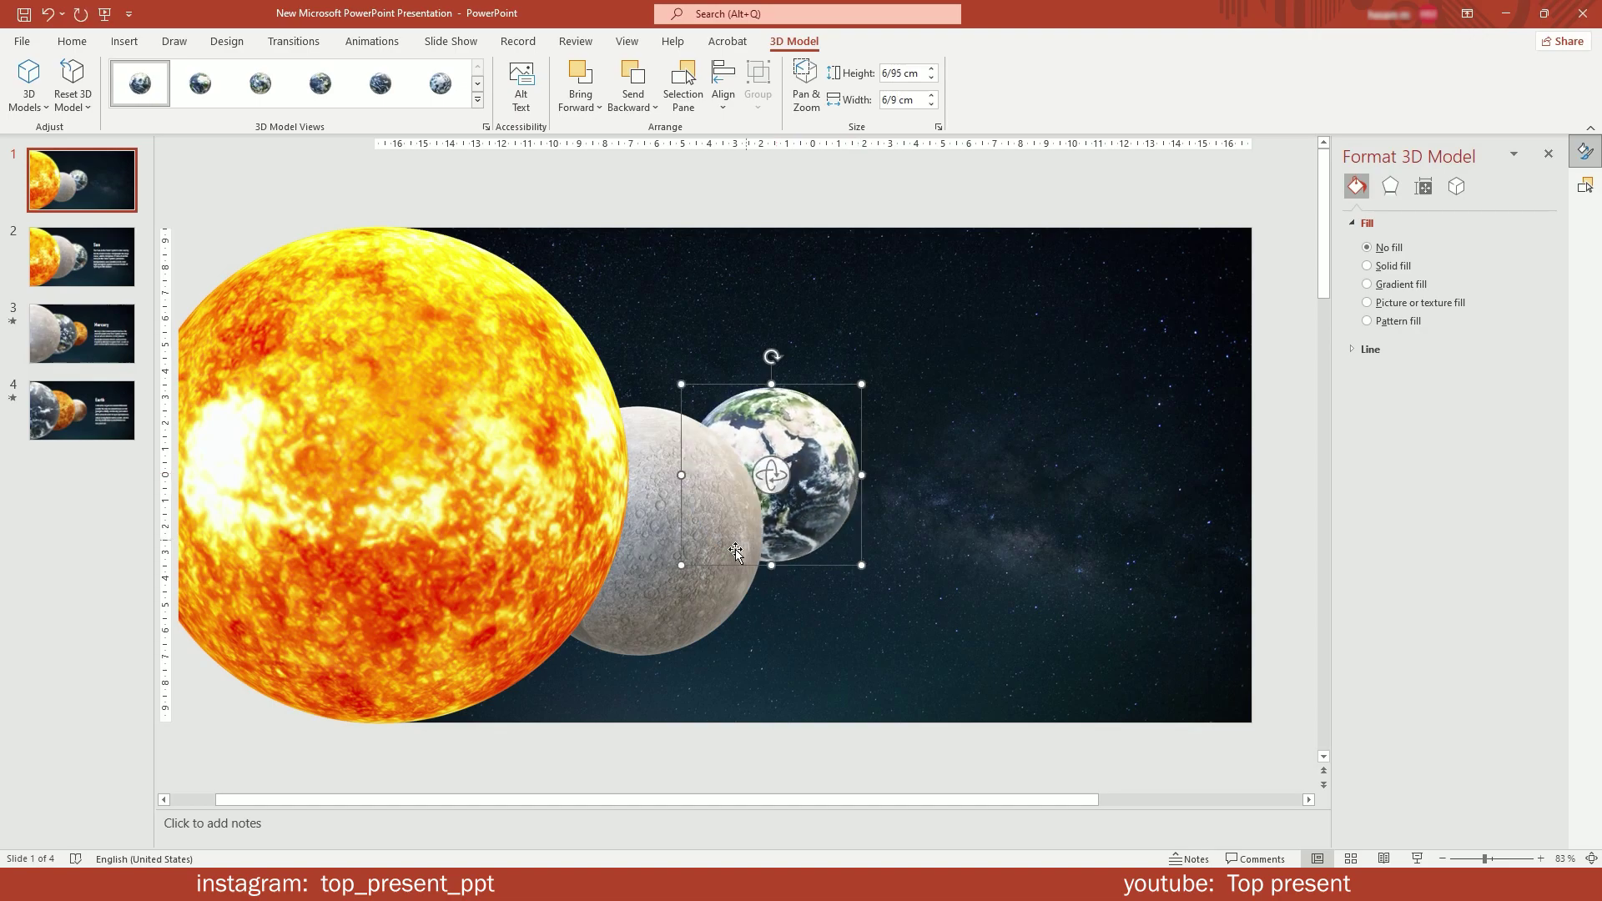
Align Mercury to the vertical middle of slide 1, then rotate it in 3D and move it over Earth.
{"action": "left_click", "coordinate": [667, 584]}
{"action": "left_click", "coordinate": [723, 94]}
{"action": "left_click", "coordinate": [751, 240]}
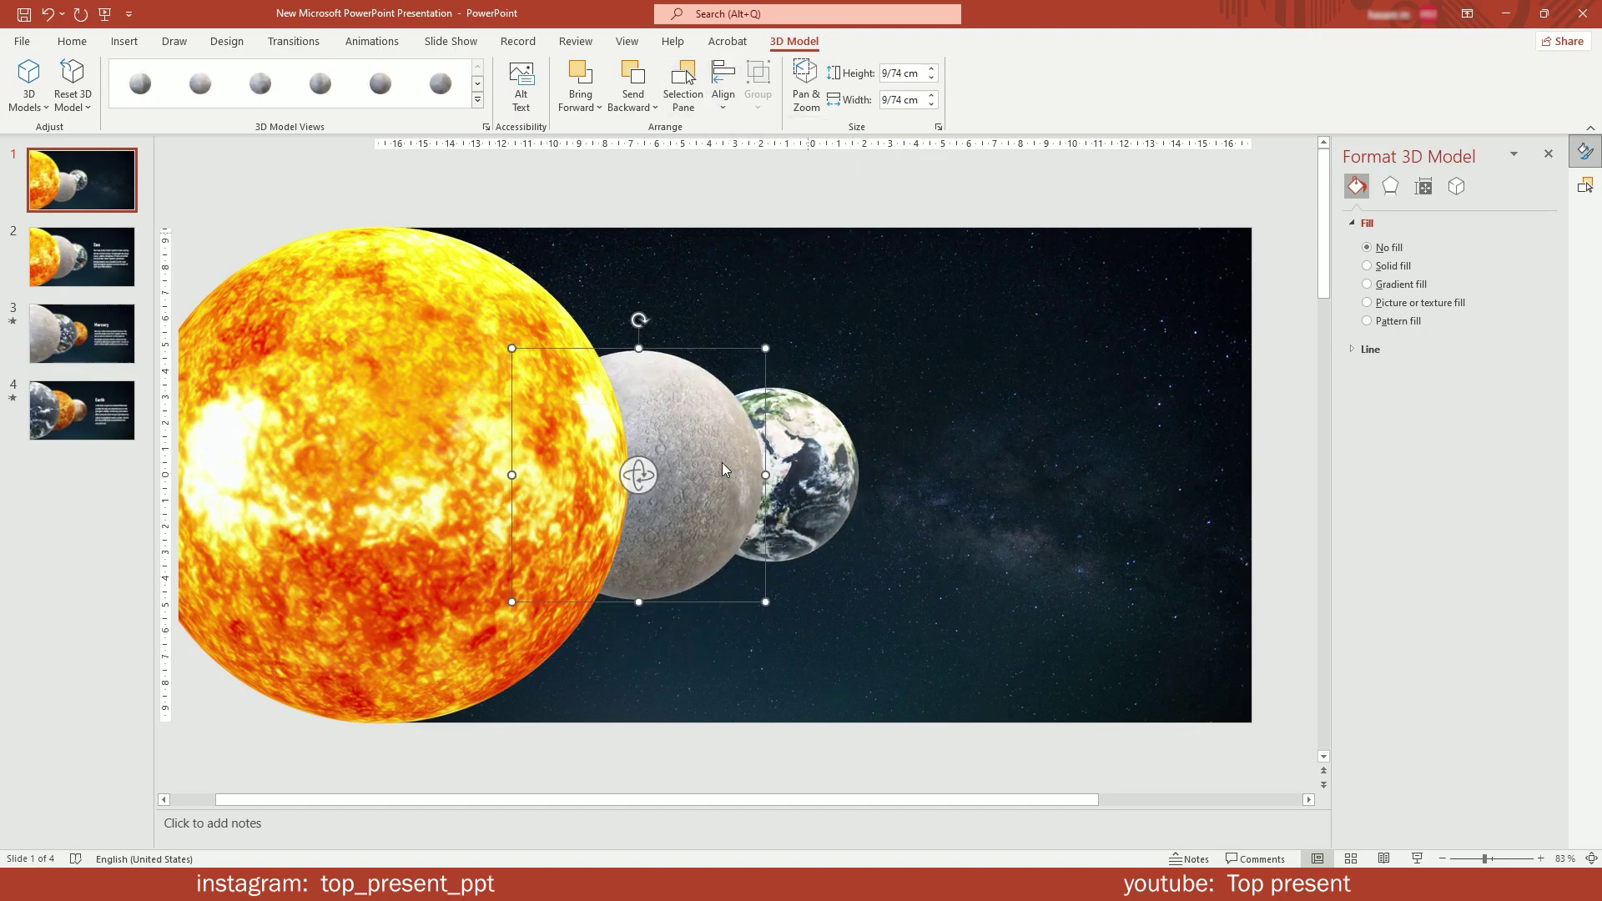
{"action": "left_click_drag", "start_coordinate": [672, 481], "coordinate": [726, 477]}
{"action": "left_click_drag", "start_coordinate": [666, 432], "coordinate": [753, 429]}
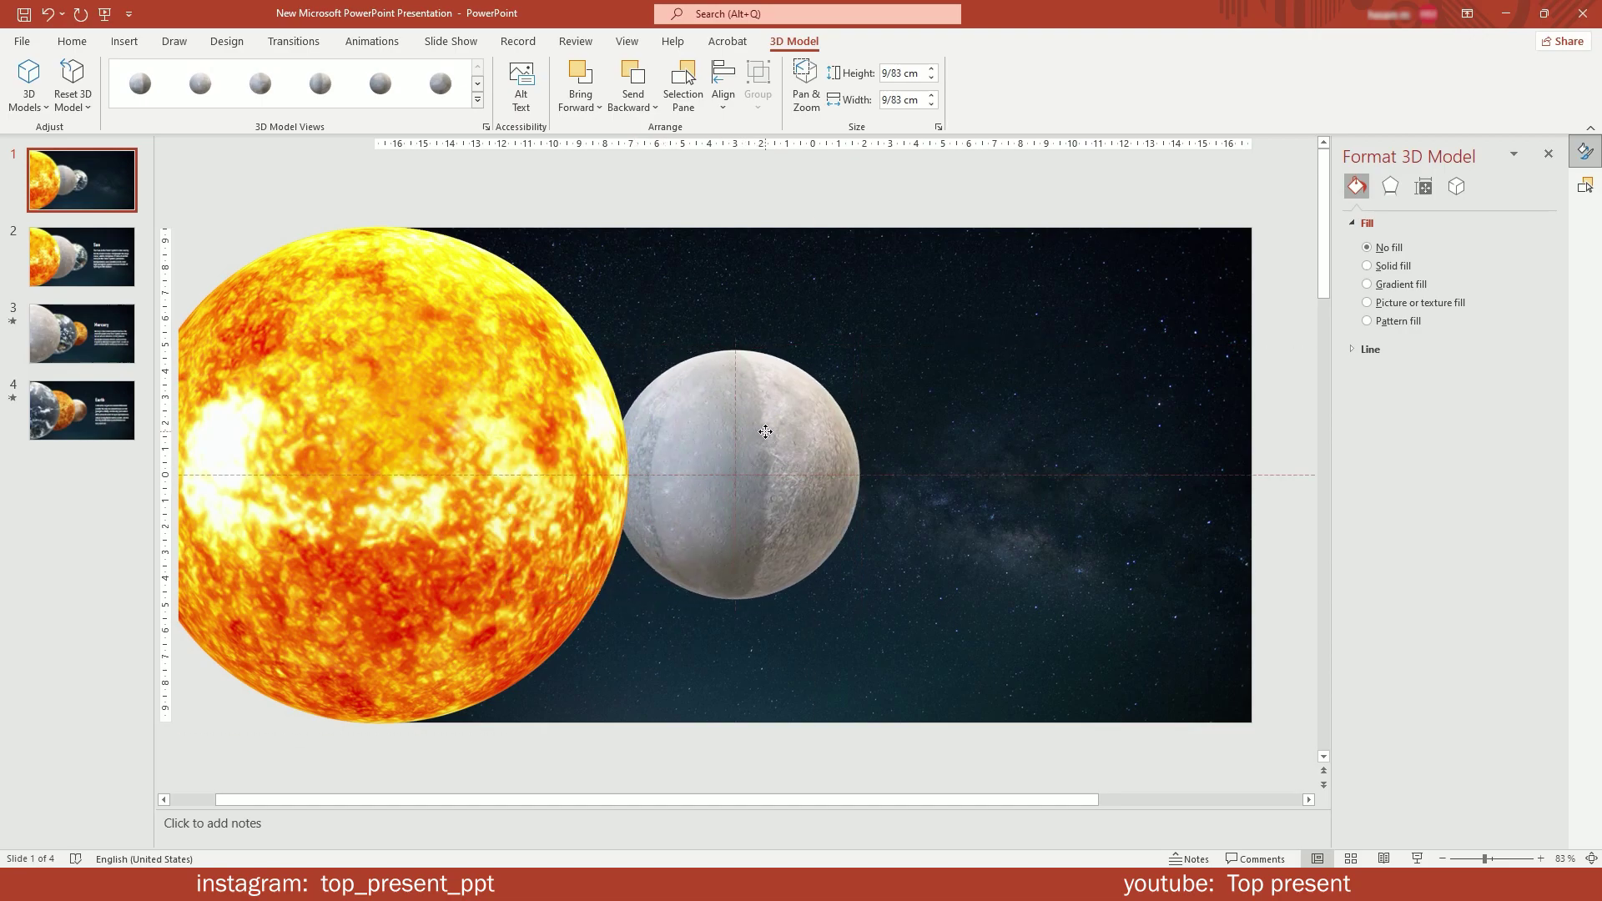
Shrink the Sun to about 14.1 cm and move it over the other planets, aligned to the slide's vertical middle.
{"action": "left_click", "coordinate": [470, 401]}
{"action": "left_click_drag", "start_coordinate": [632, 221], "coordinate": [491, 334]}
{"action": "left_click_drag", "start_coordinate": [367, 484], "coordinate": [718, 446]}
{"action": "left_click", "coordinate": [722, 84]}
{"action": "left_click", "coordinate": [781, 231]}
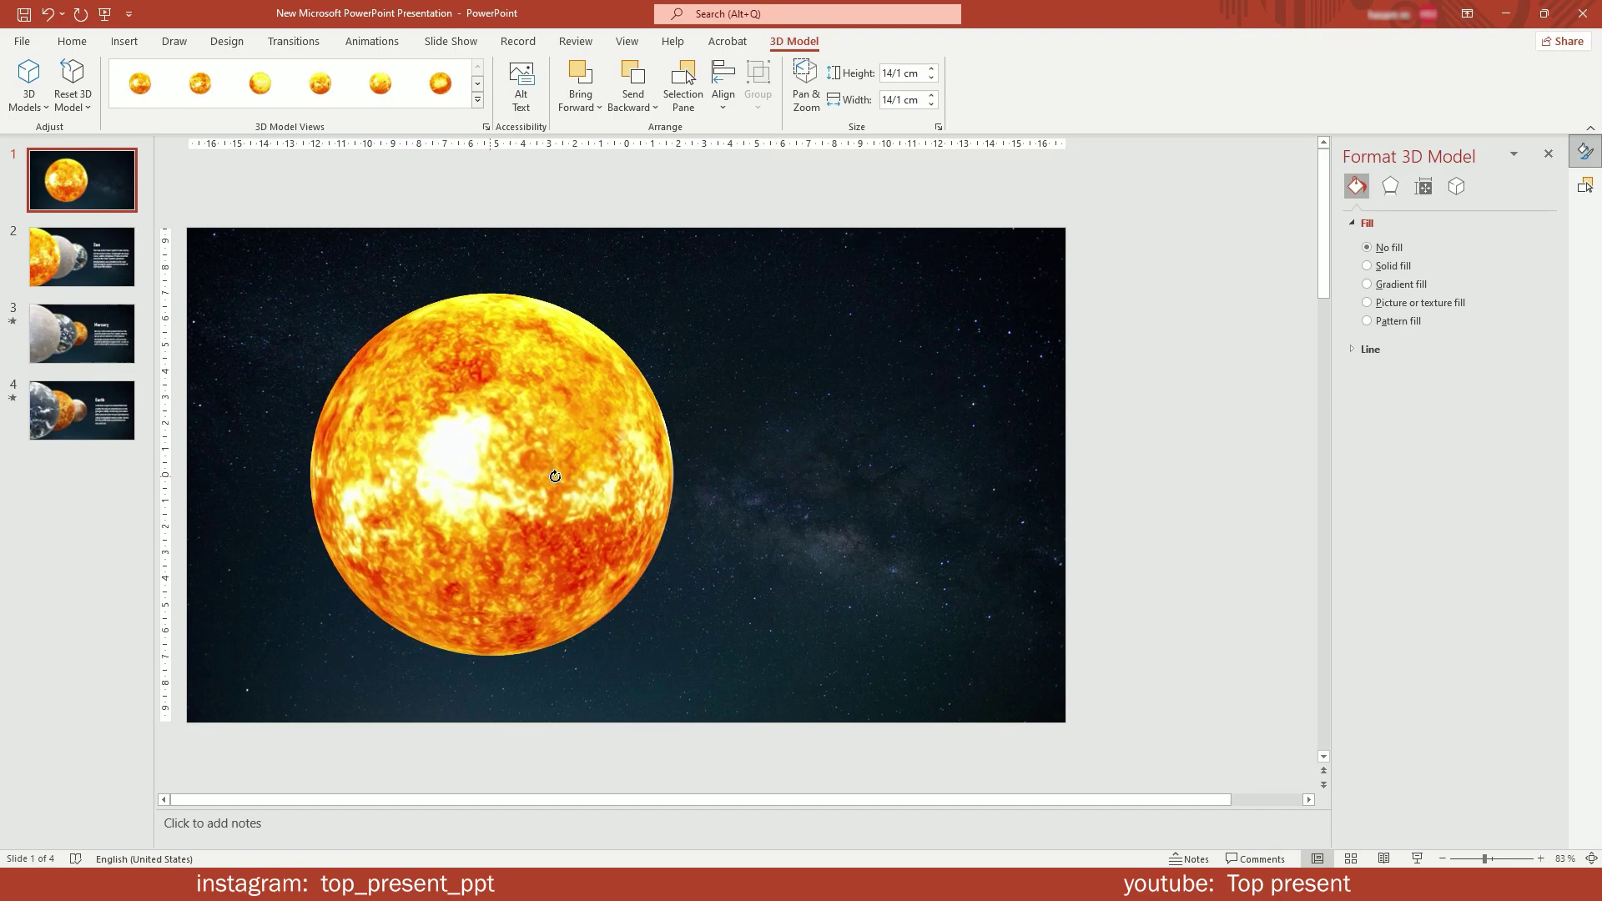